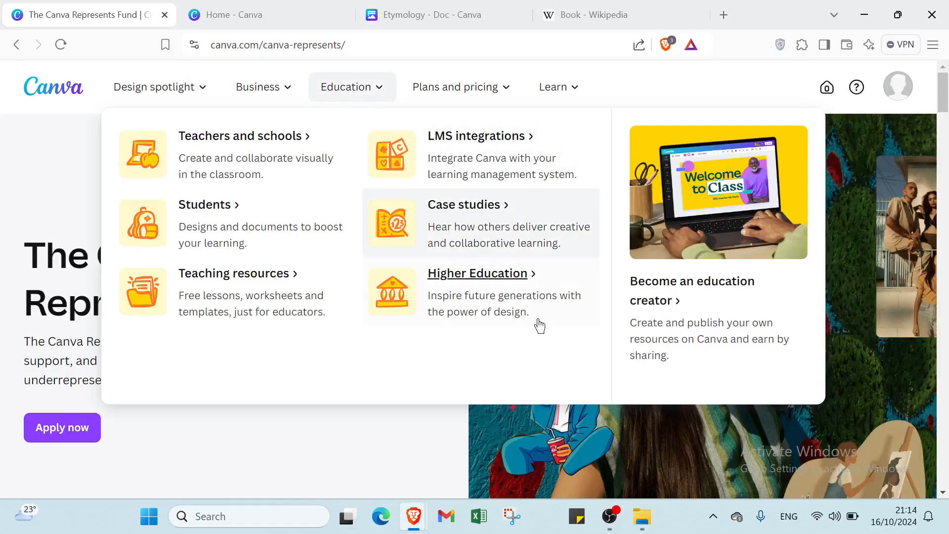
# Read through the Canva Represents Fund page, including its commitments, artist application criteria and featured artist collections.
pyautogui.scroll(-1, 486, 387)
pyautogui.scroll(-5, 486, 387)
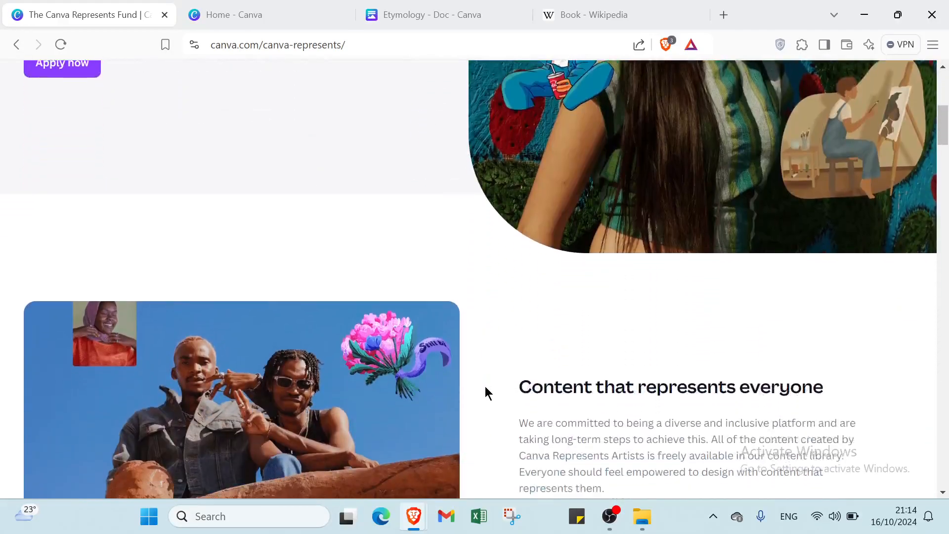
pyautogui.scroll(3, 485, 387)
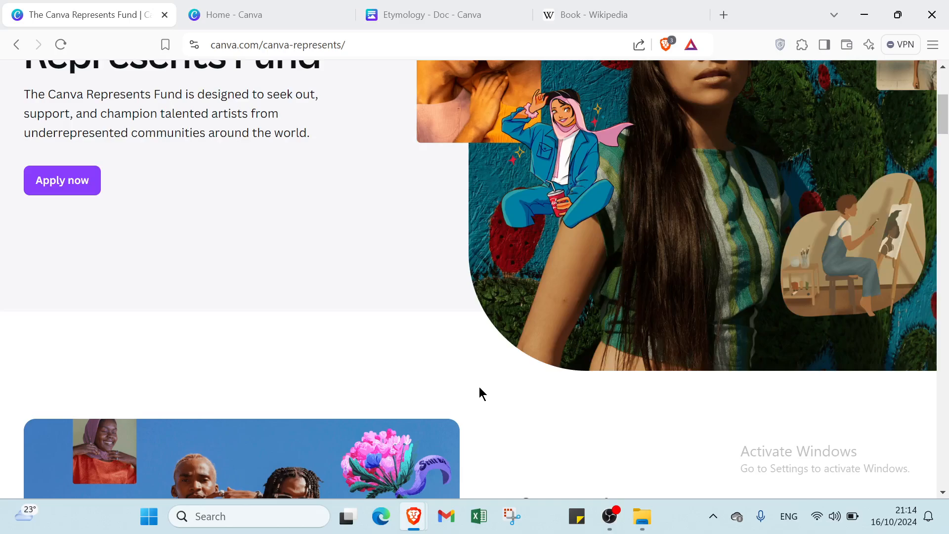
pyautogui.scroll(-3, 464, 392)
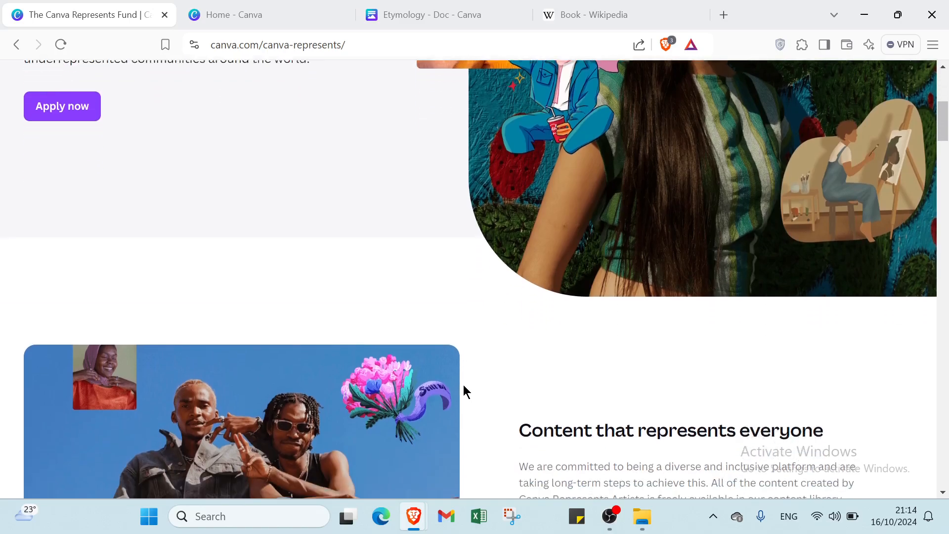
pyautogui.scroll(-4, 462, 387)
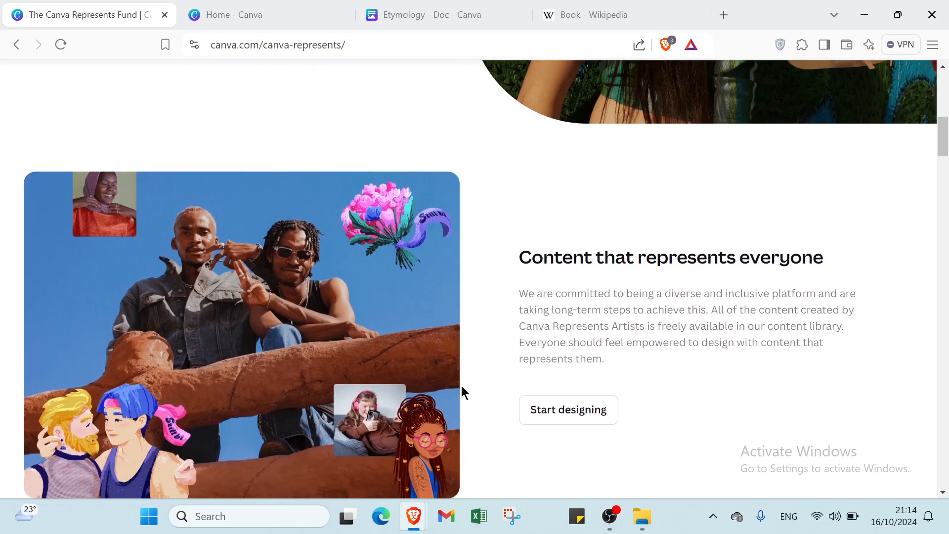
pyautogui.scroll(-2, 462, 386)
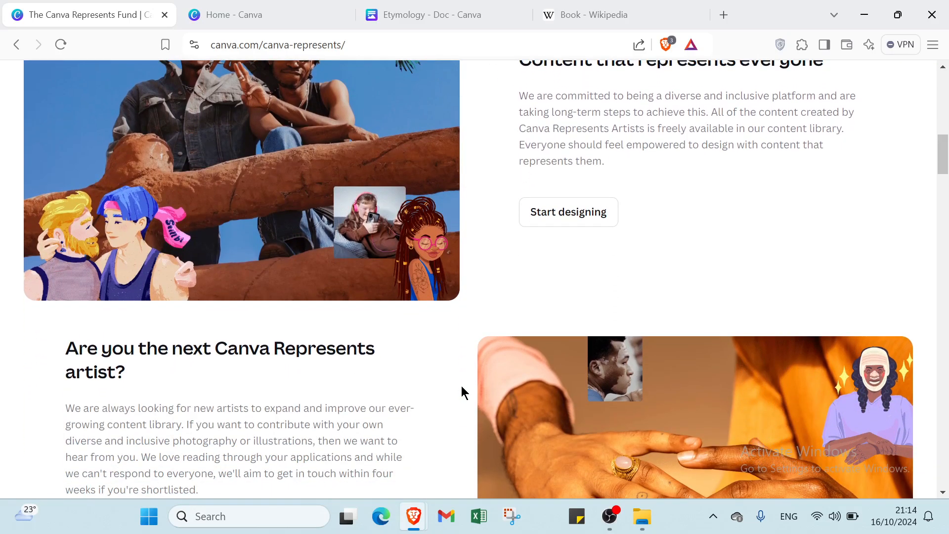
pyautogui.scroll(-2, 462, 386)
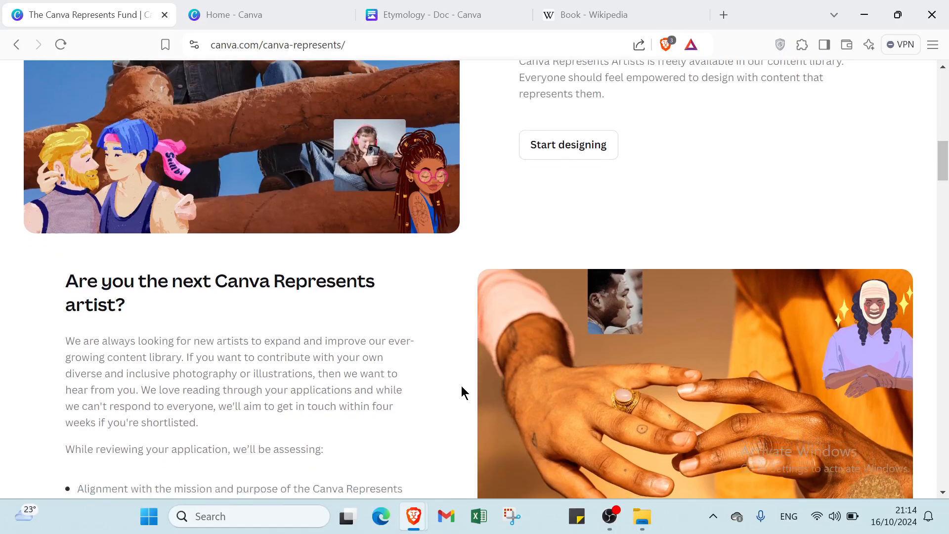
pyautogui.scroll(-3, 462, 387)
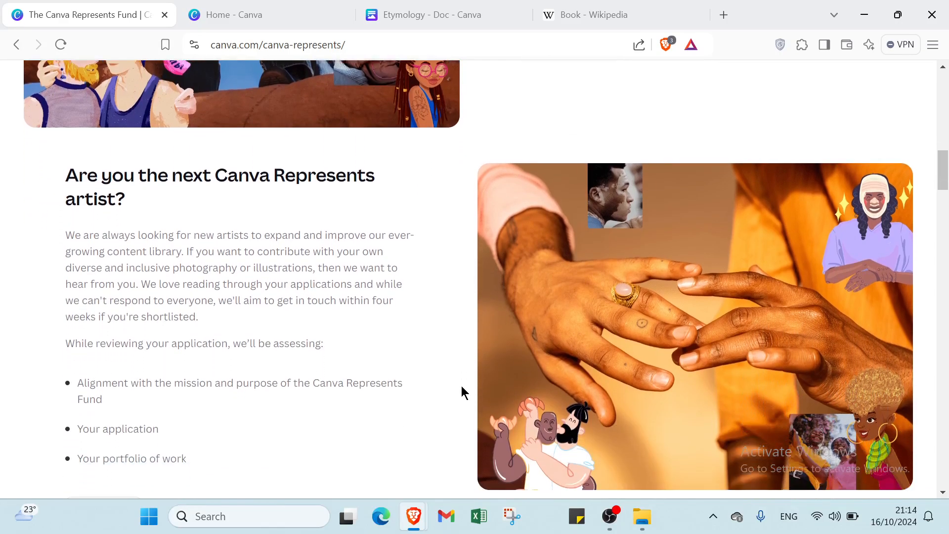
pyautogui.scroll(-4, 461, 388)
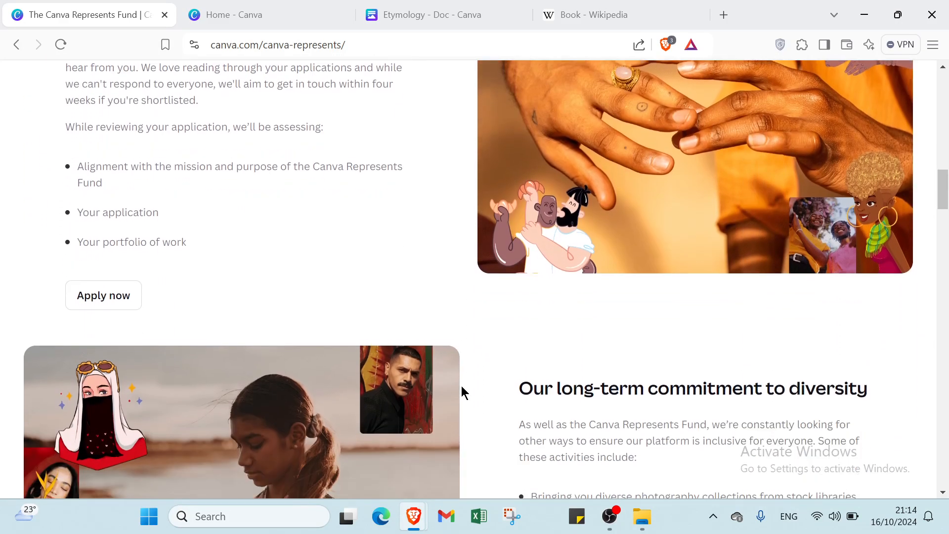
pyautogui.scroll(-4, 463, 389)
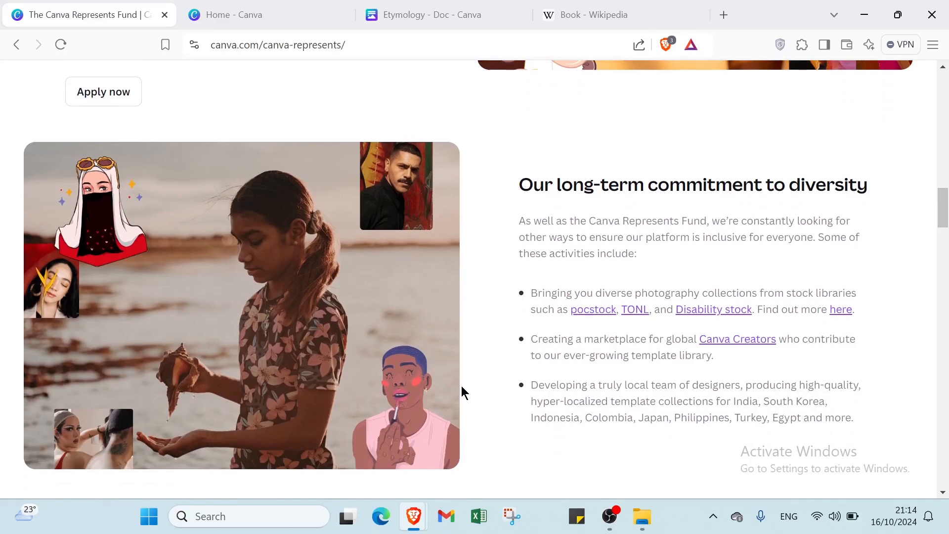
pyautogui.scroll(-3, 463, 393)
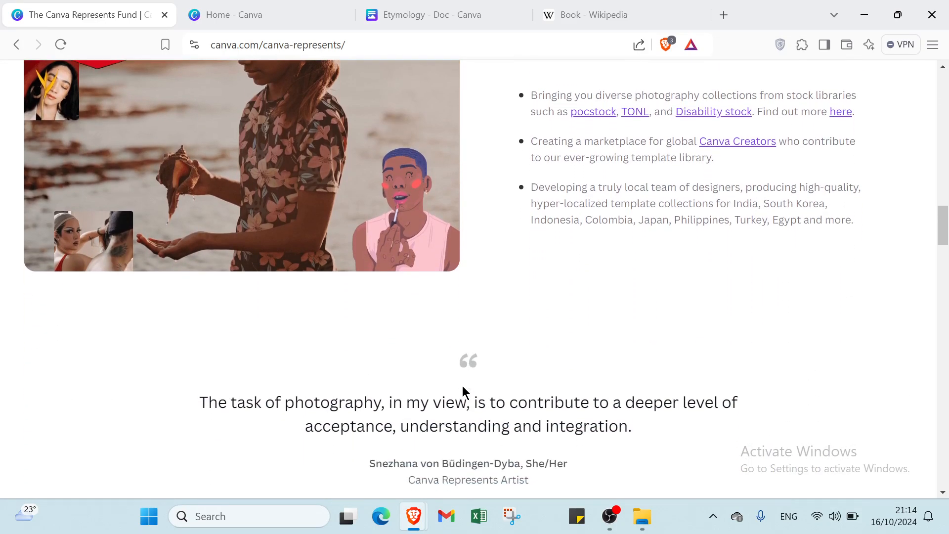
pyautogui.scroll(-6, 463, 388)
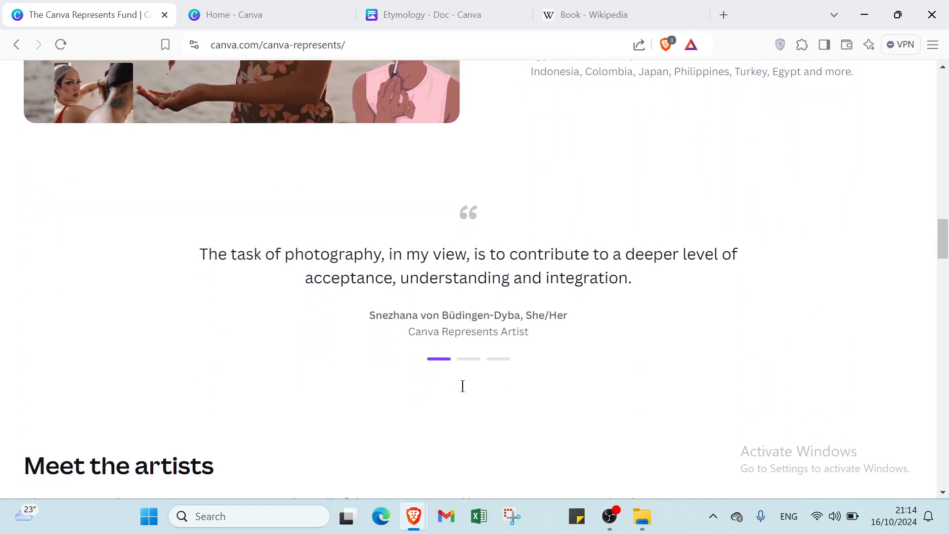
pyautogui.scroll(-7, 463, 385)
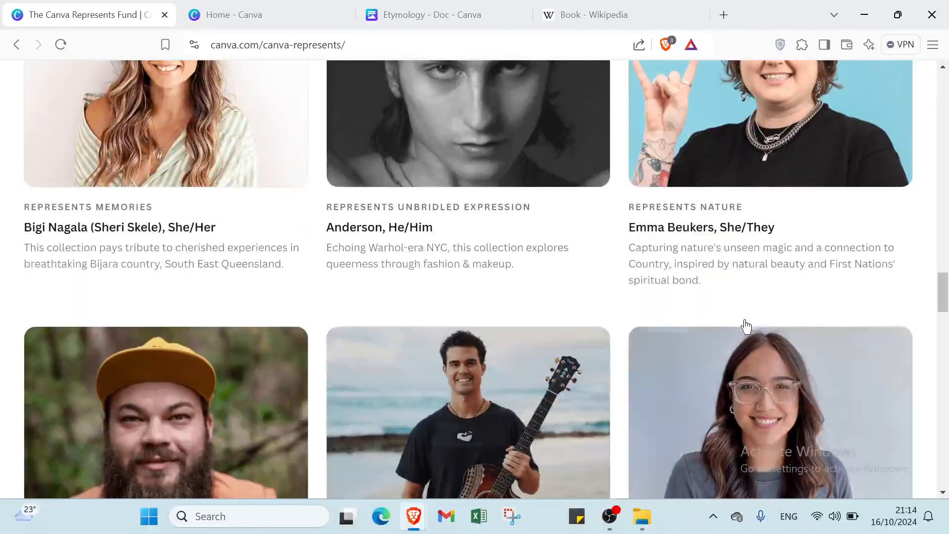
pyautogui.scroll(-4, 841, 302)
pyautogui.scroll(-14, 803, 300)
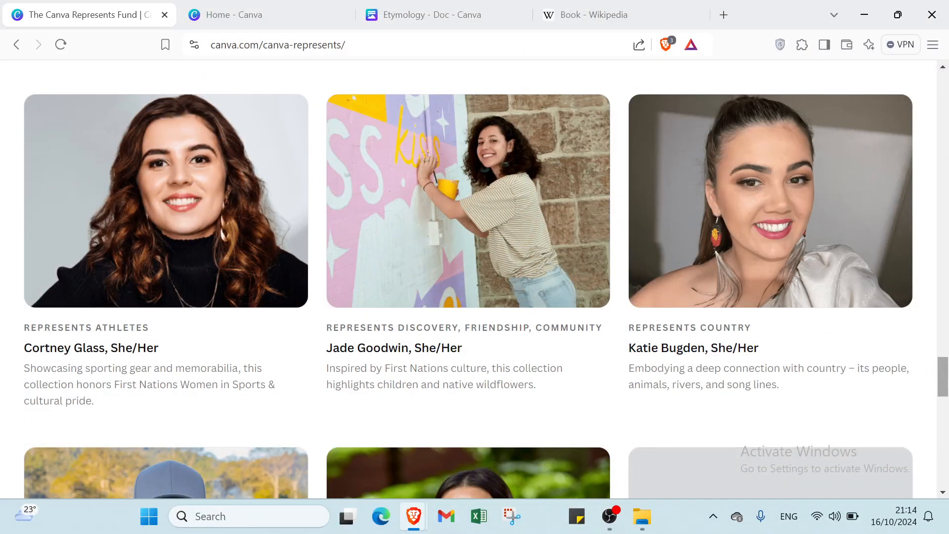
pyautogui.moveTo(943, 385); pyautogui.dragTo(943, 75)
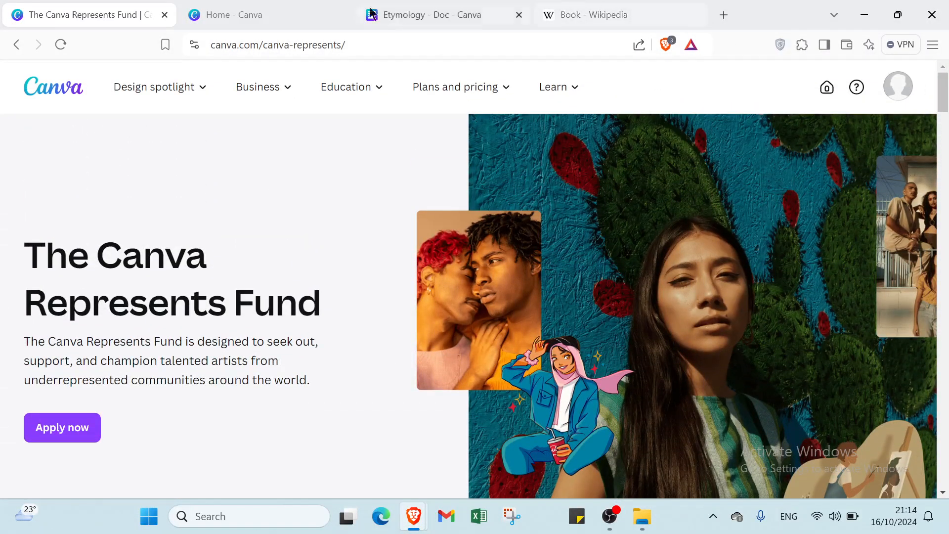
# Switch to the open Etymology document and look over the available Doc templates and elements.
pyautogui.click(269, 11)
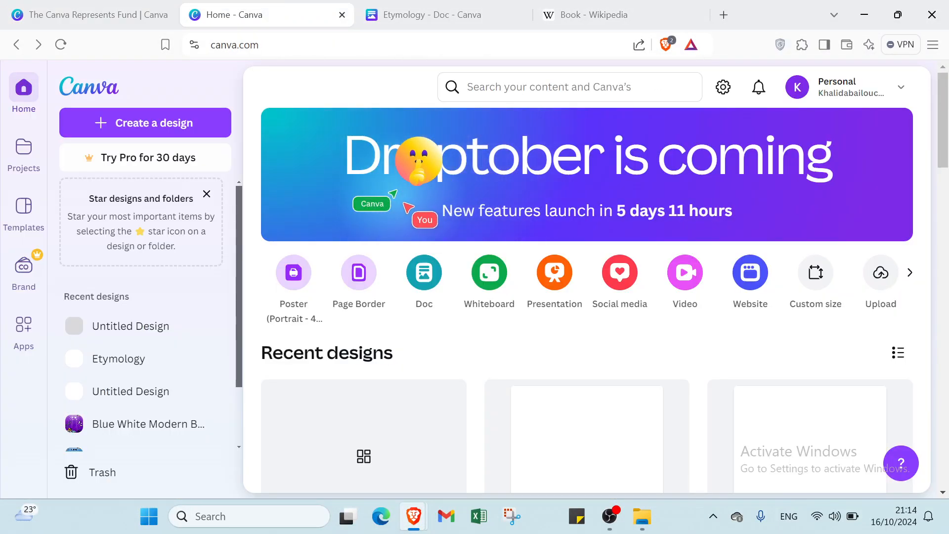
pyautogui.click(414, 20)
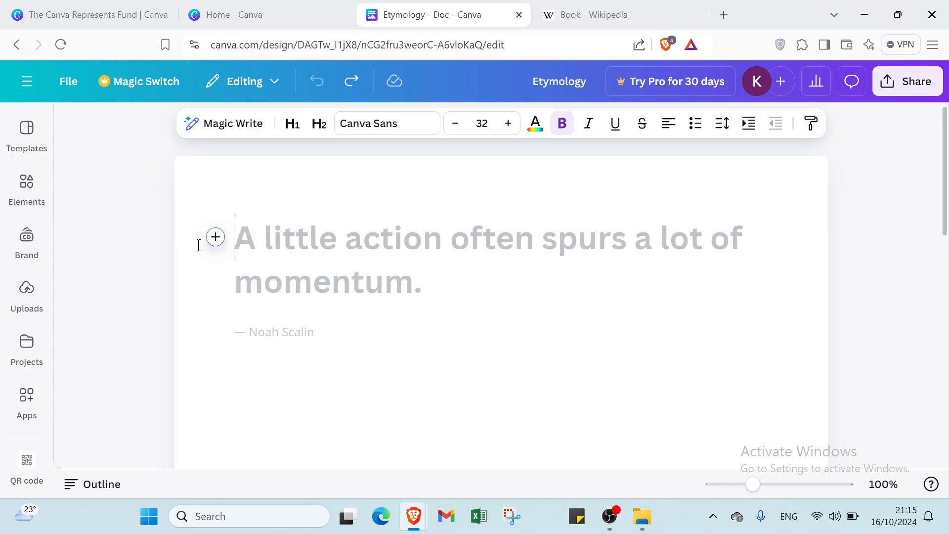
pyautogui.click(27, 130)
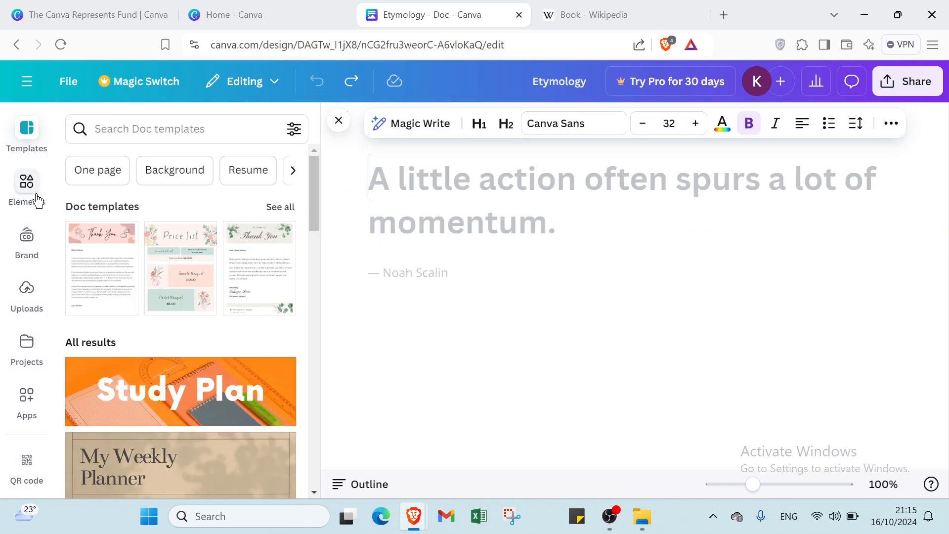
pyautogui.click(37, 201)
pyautogui.click(28, 138)
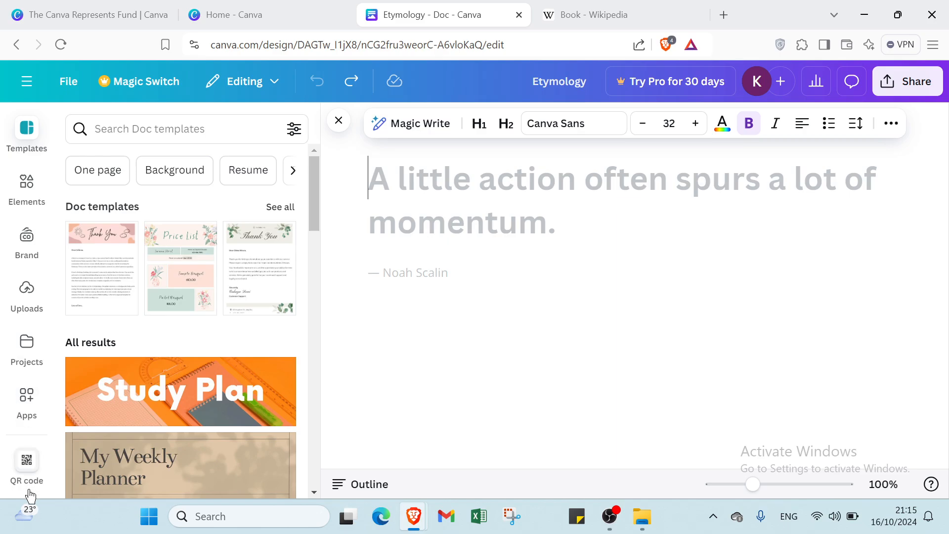
pyautogui.click(338, 122)
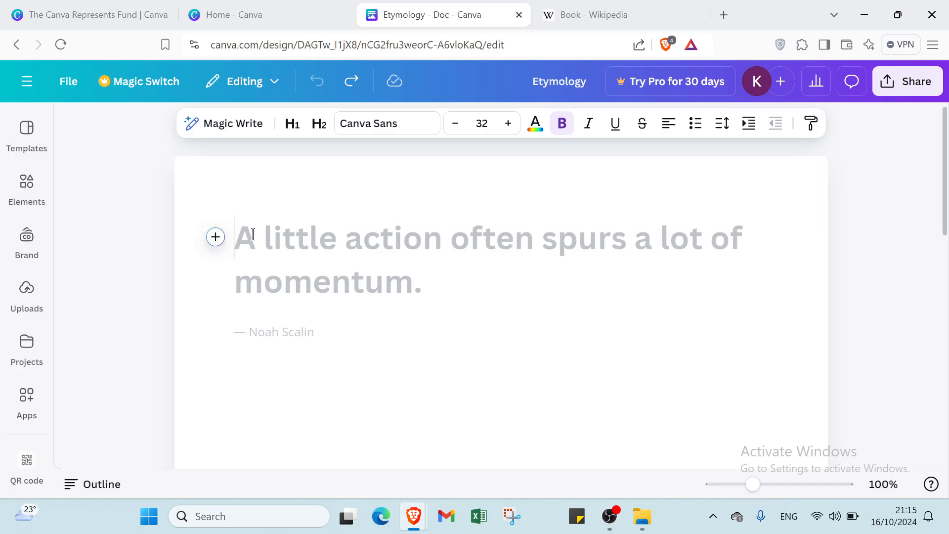
# Paste the copied book article text into the document and insert a blank line above the Etymology heading.
pyautogui.hotkey('ctrl', 'v')
pyautogui.scroll(10, 224, 220)
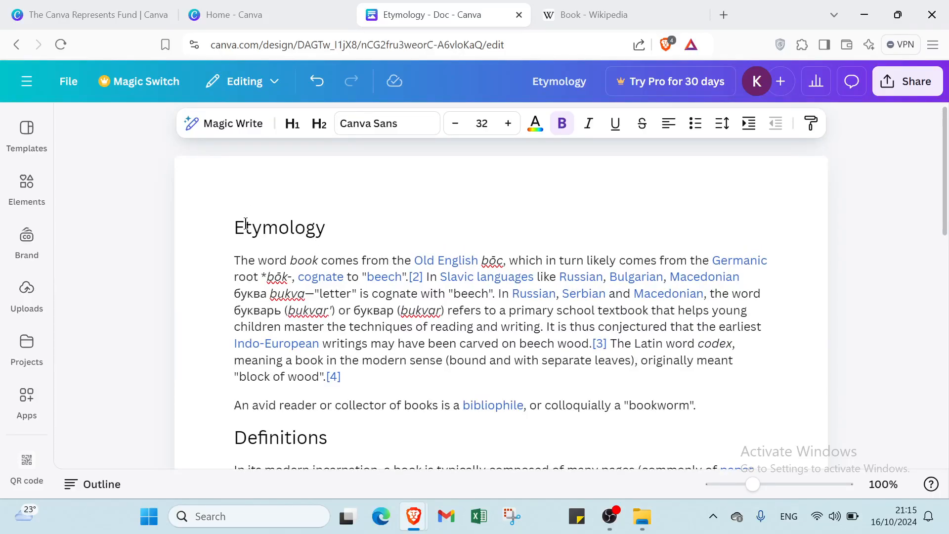
pyautogui.click(227, 223)
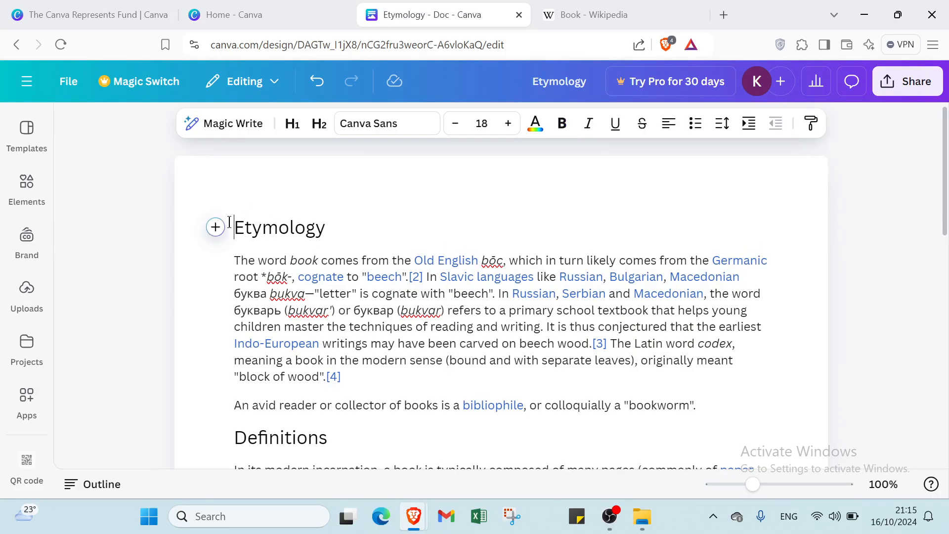
pyautogui.press('Return')
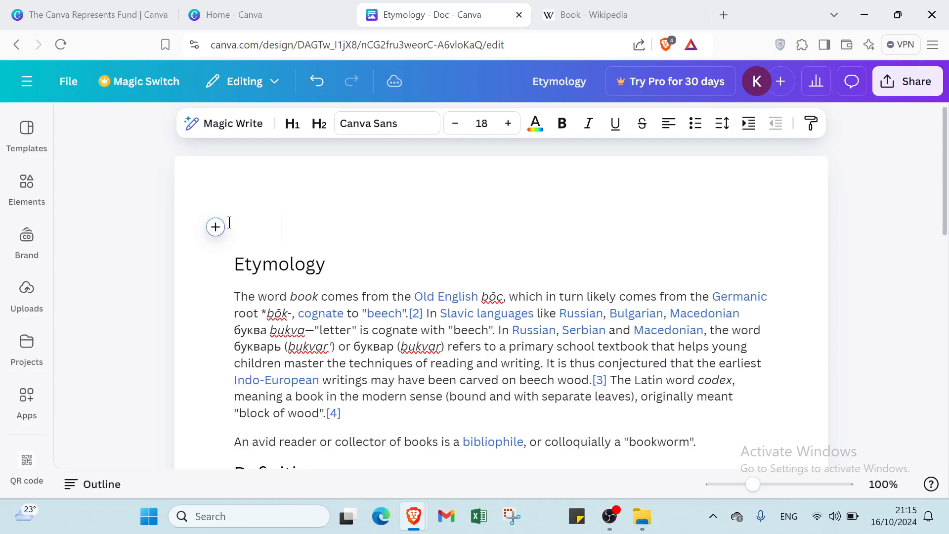
# Try to format the blank title line at size 72, bold, in the dark grey document color.
pyautogui.click(480, 124)
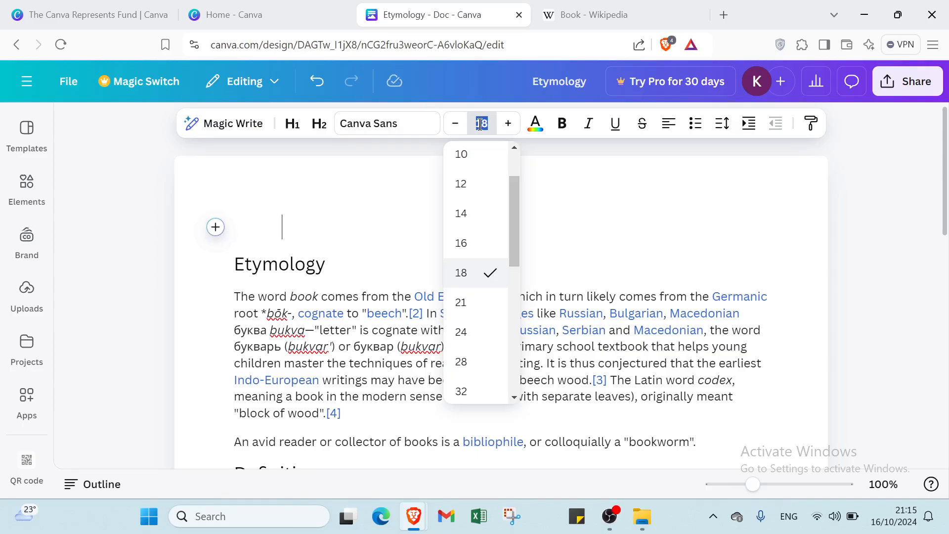
pyautogui.scroll(-6, 475, 292)
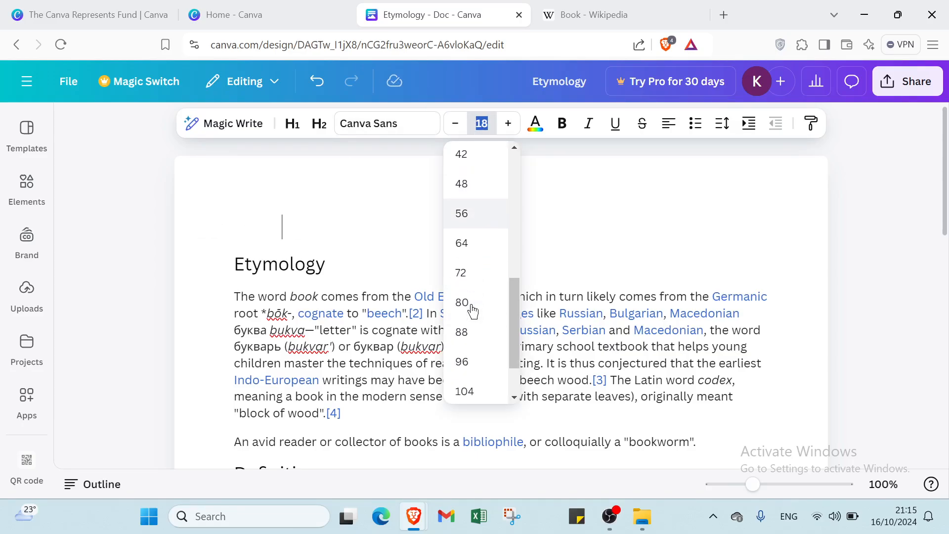
pyautogui.click(470, 275)
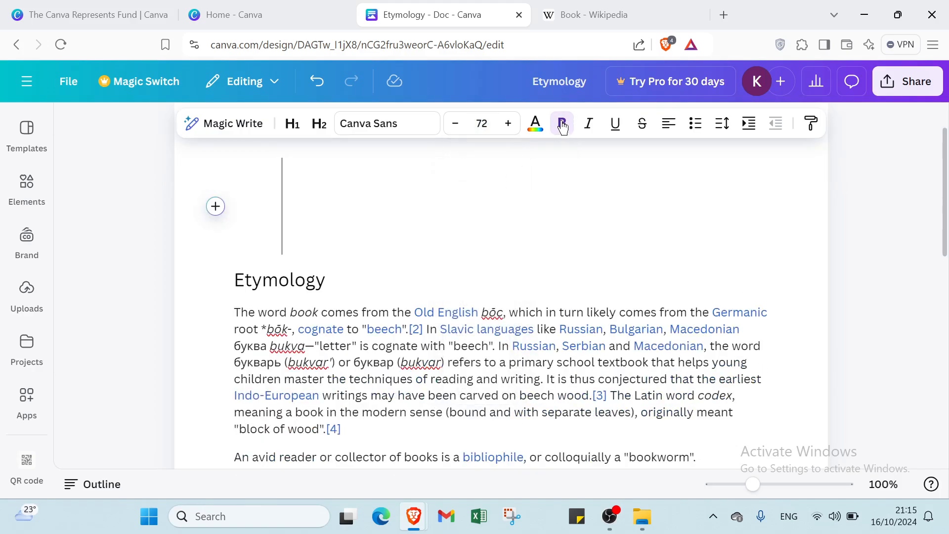
pyautogui.click(536, 123)
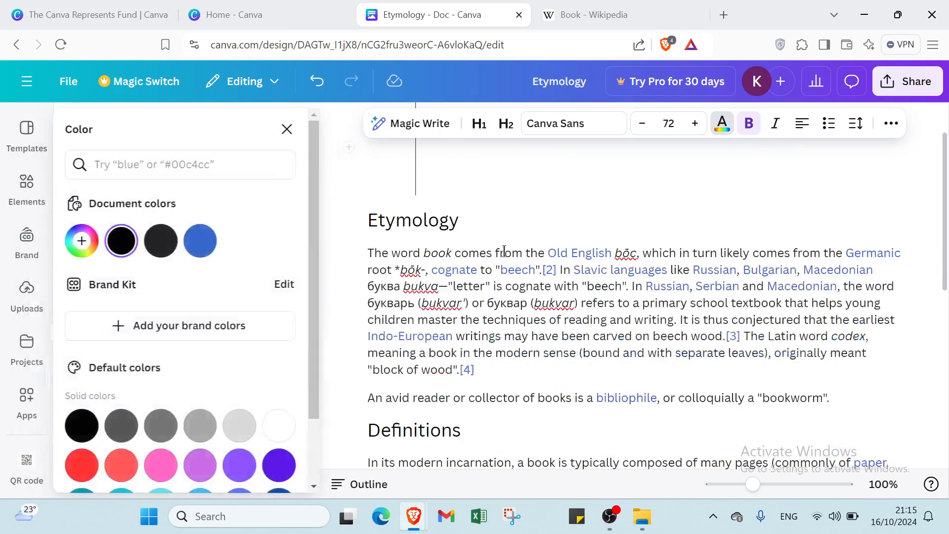
pyautogui.click(168, 252)
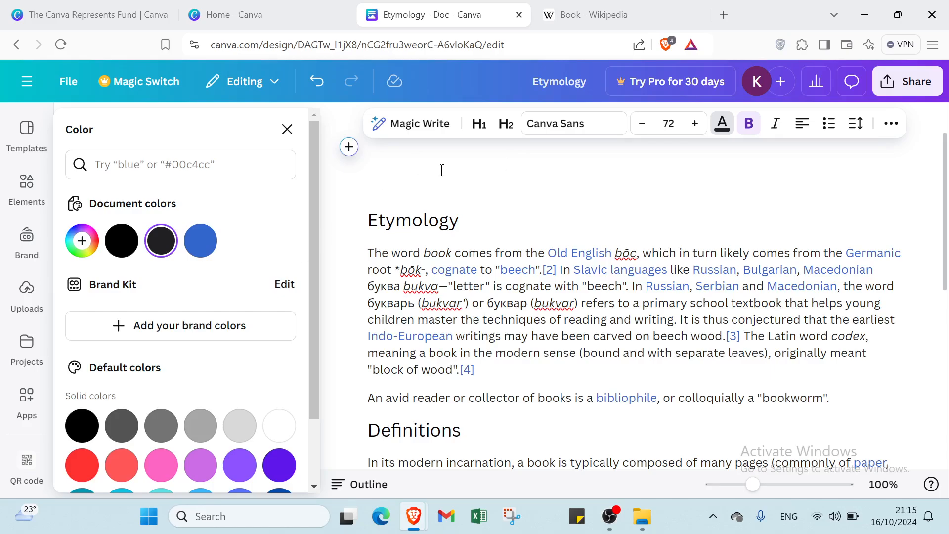
pyautogui.write('B')
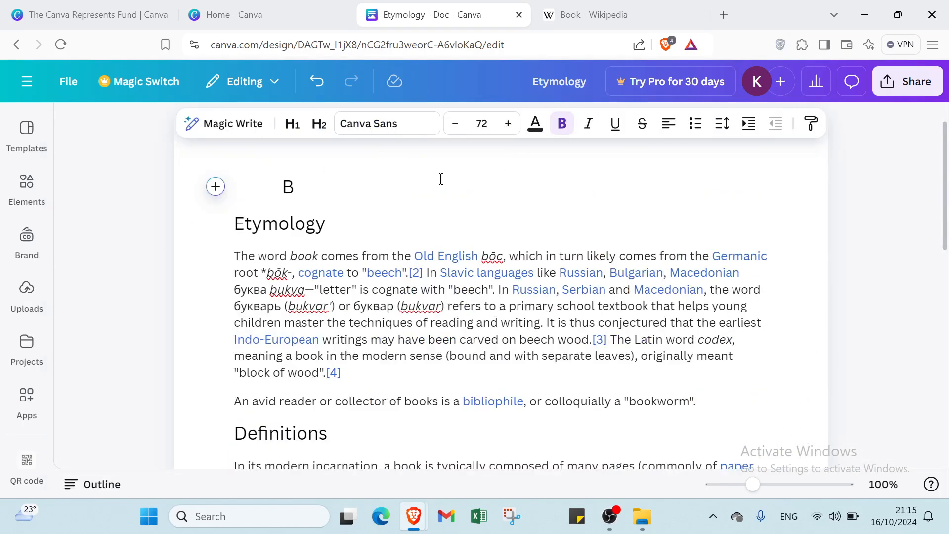
pyautogui.press('BackSpace')
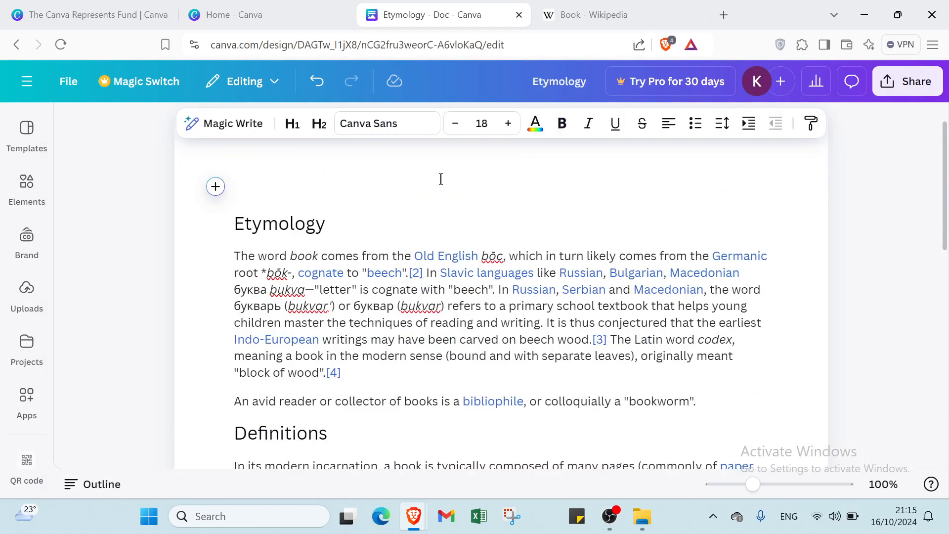
# Enter the indented title BOOK on the blank line above the Etymology heading.
pyautogui.write('B')
pyautogui.press('BackSpace')
pyautogui.write('BOOO')
pyautogui.press('BackSpace')
pyautogui.write('K')
# Try to set the font size to 72 at the end of the BOOK title without selecting the text.
pyautogui.click(481, 123)
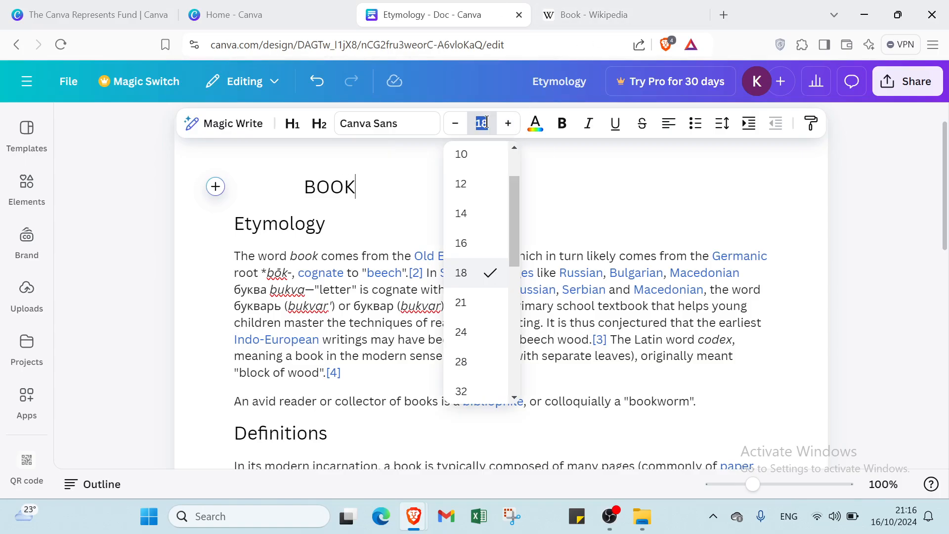
pyautogui.scroll(-5, 487, 232)
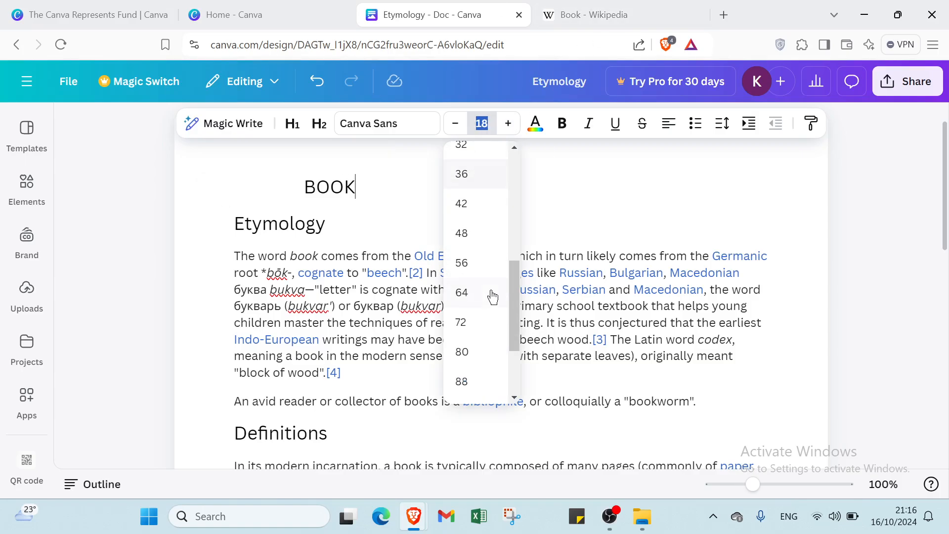
pyautogui.click(479, 325)
# Select the whole BOOK title and format it in bold at font size 72.
pyautogui.moveTo(355, 187); pyautogui.dragTo(369, 238)
pyautogui.press('BackSpace')
pyautogui.hotkey('ctrl', 'z')
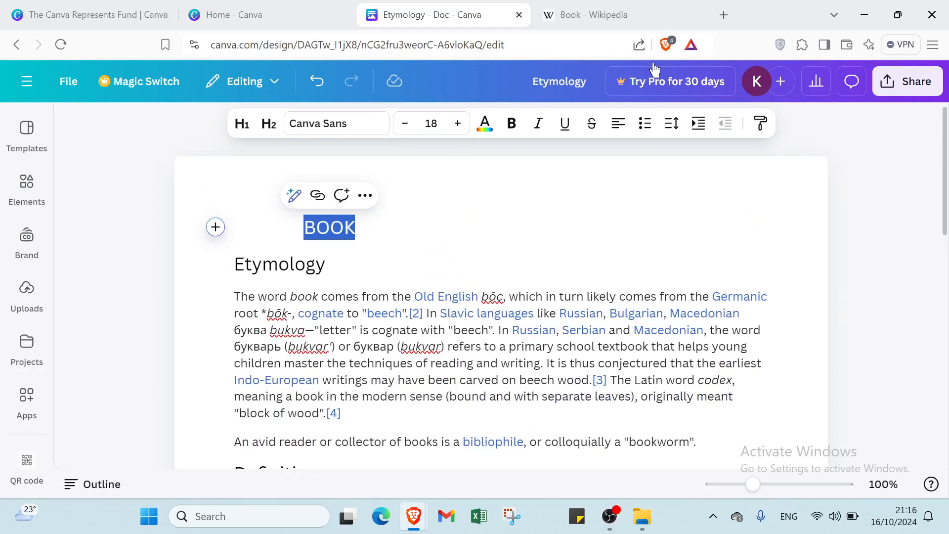
pyautogui.click(431, 123)
pyautogui.scroll(-3, 435, 243)
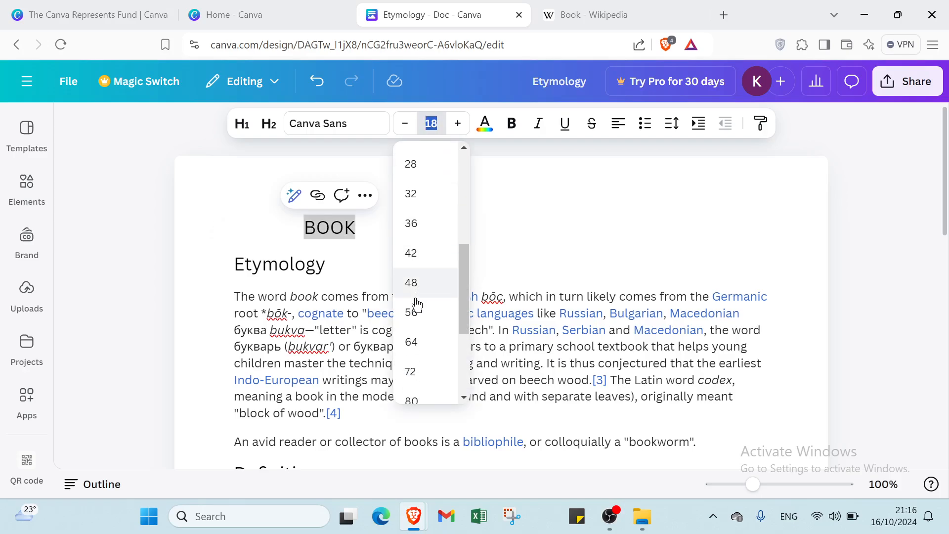
pyautogui.click(415, 373)
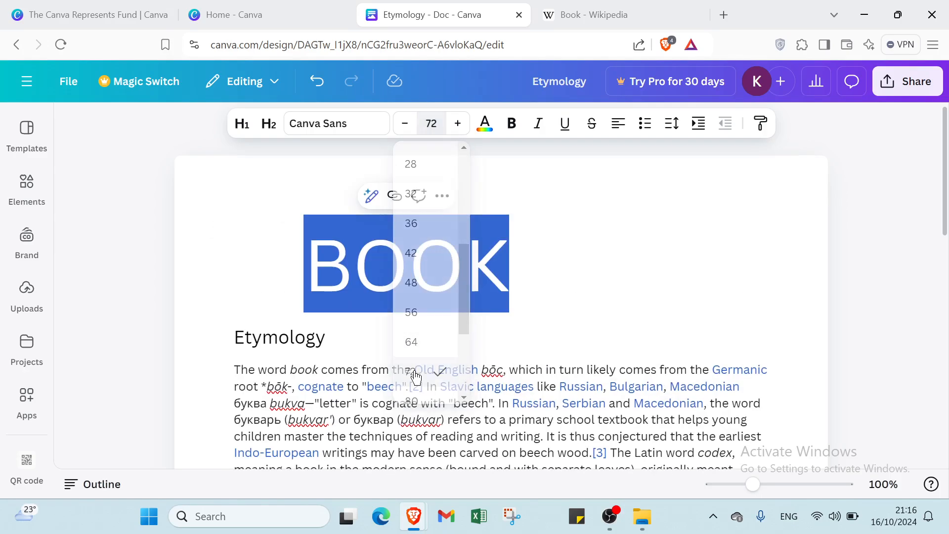
pyautogui.click(513, 130)
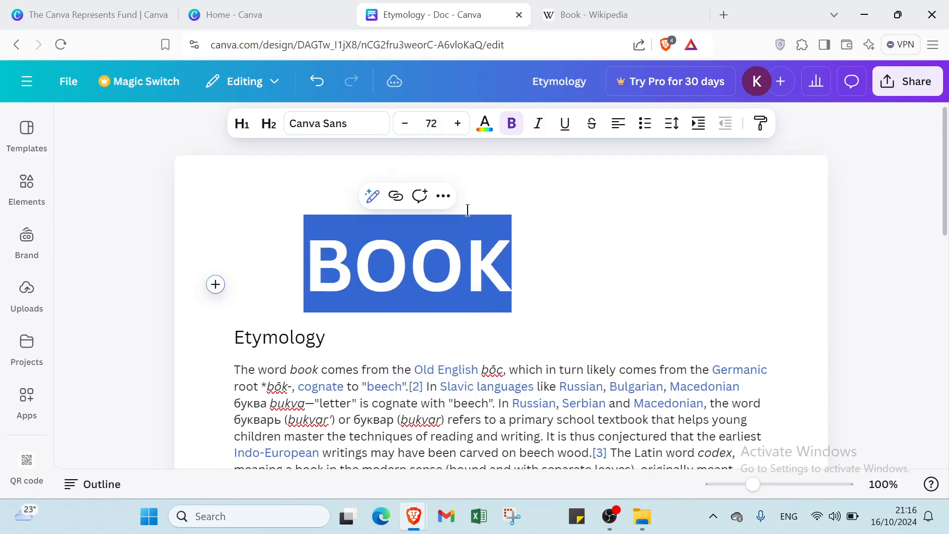
# Add space in front of the BOOK title so it sits roughly centered on the page.
pyautogui.click(562, 248)
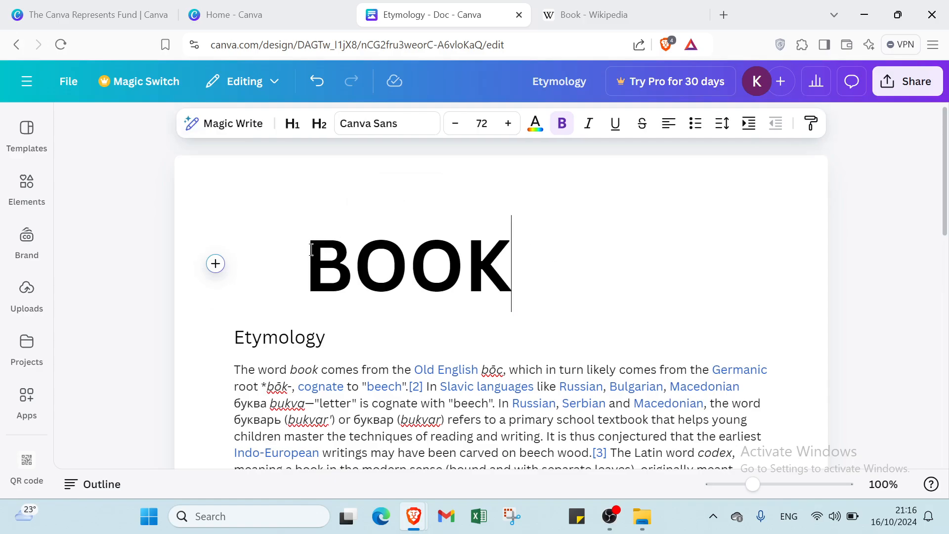
pyautogui.click(309, 250)
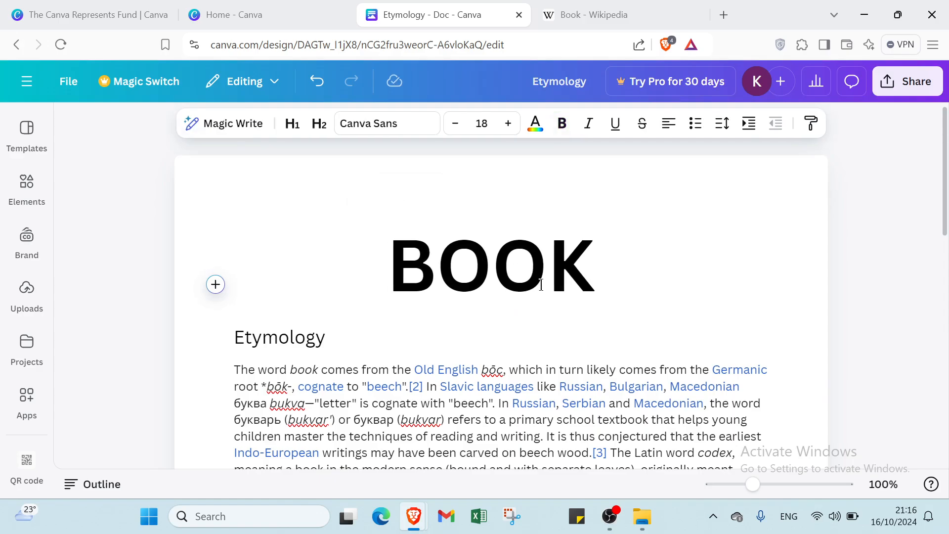
pyautogui.click(587, 275)
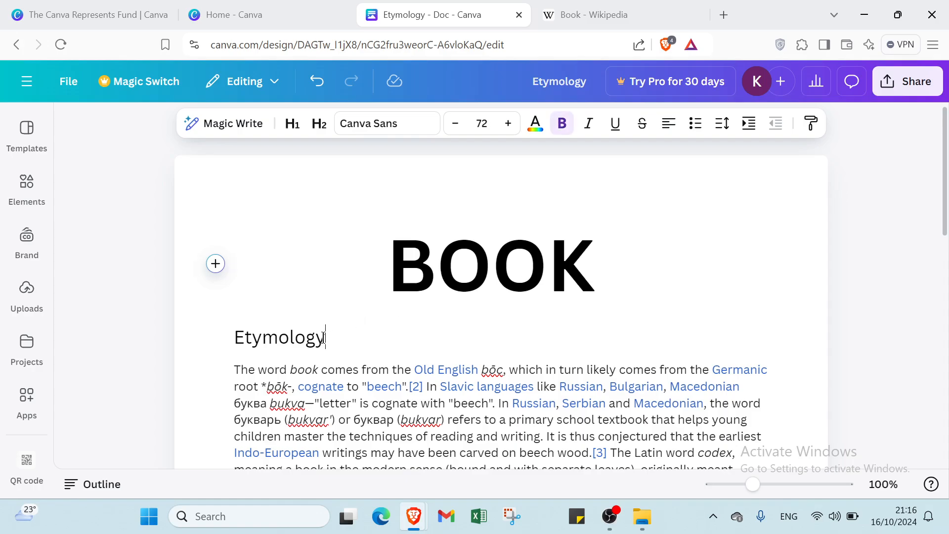
# Format the Etymology heading as a first-level heading in italics with the Dark Gray #545454 color.
pyautogui.moveTo(326, 332); pyautogui.dragTo(192, 338)
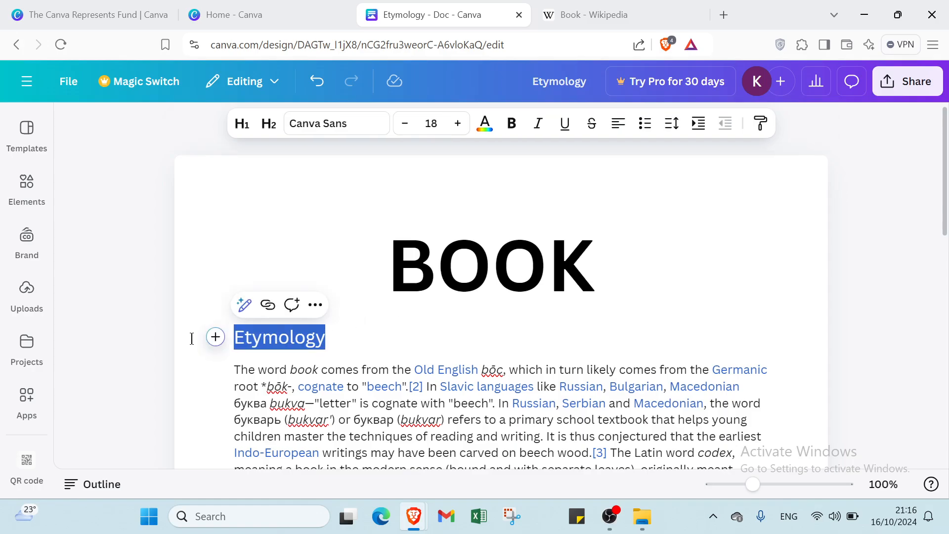
pyautogui.click(241, 123)
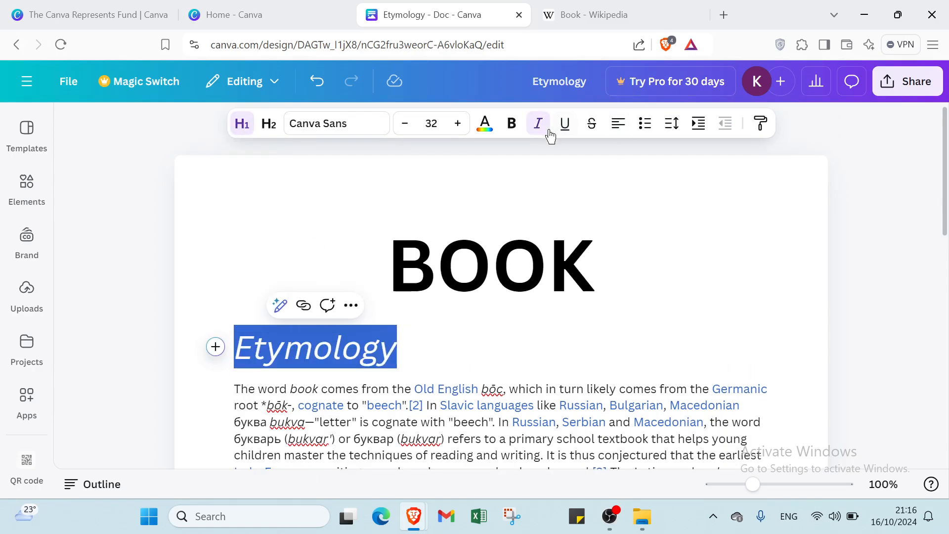
pyautogui.click(485, 125)
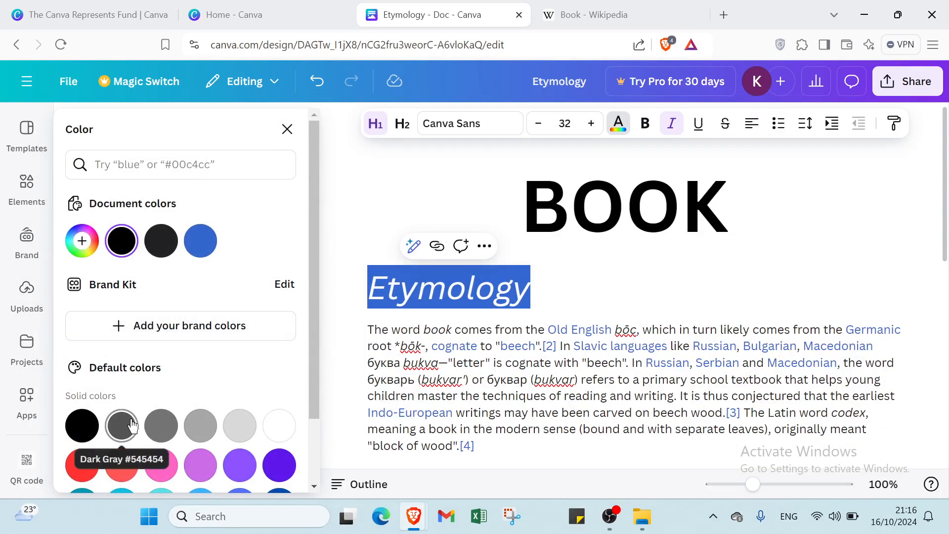
pyautogui.click(128, 428)
pyautogui.click(374, 225)
# Color the whole first paragraph under Etymology with the blue document color.
pyautogui.scroll(-4, 606, 291)
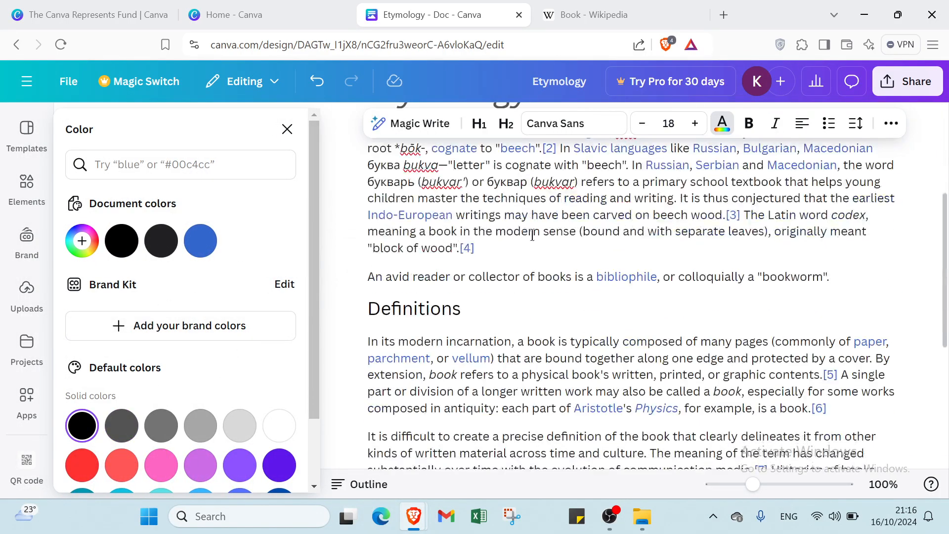
pyautogui.scroll(2, 377, 219)
pyautogui.moveTo(367, 228); pyautogui.dragTo(576, 349)
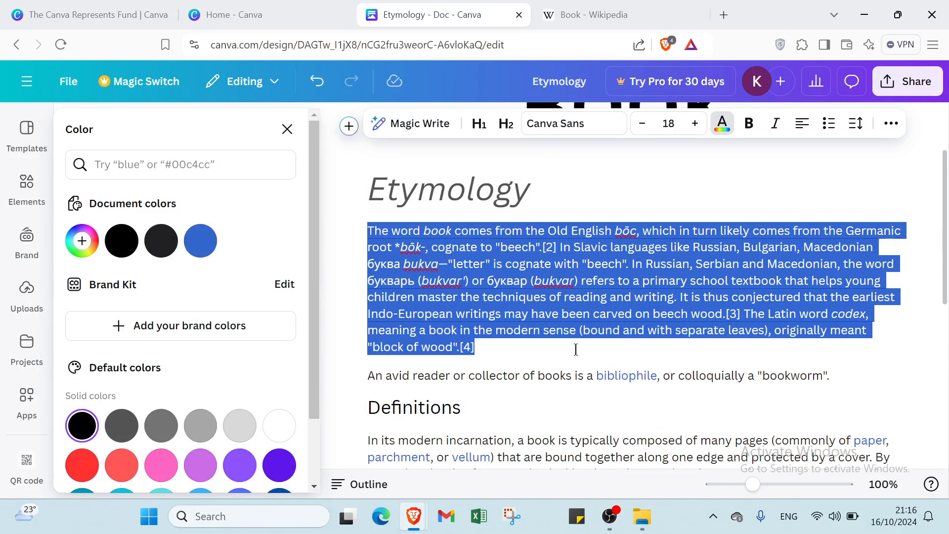
pyautogui.moveTo(403, 346); pyautogui.dragTo(478, 348)
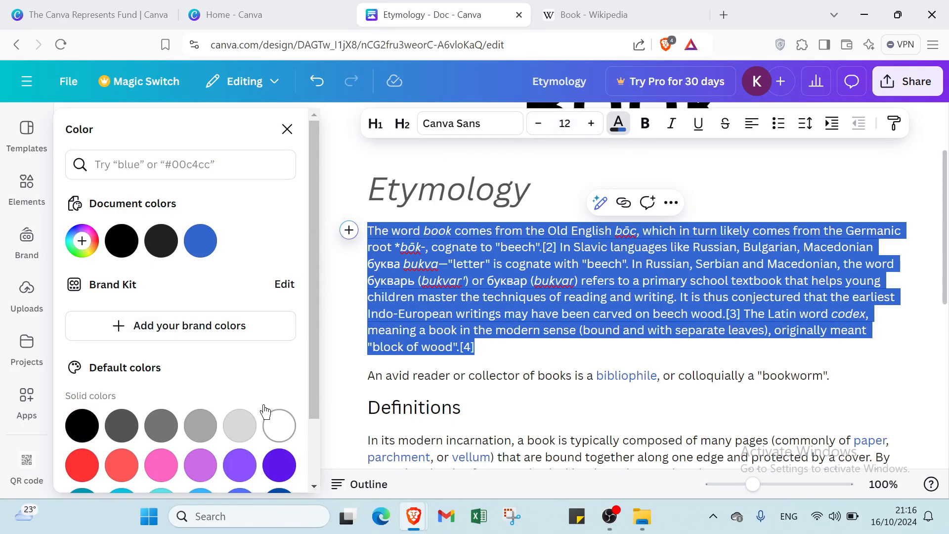
pyautogui.click(201, 241)
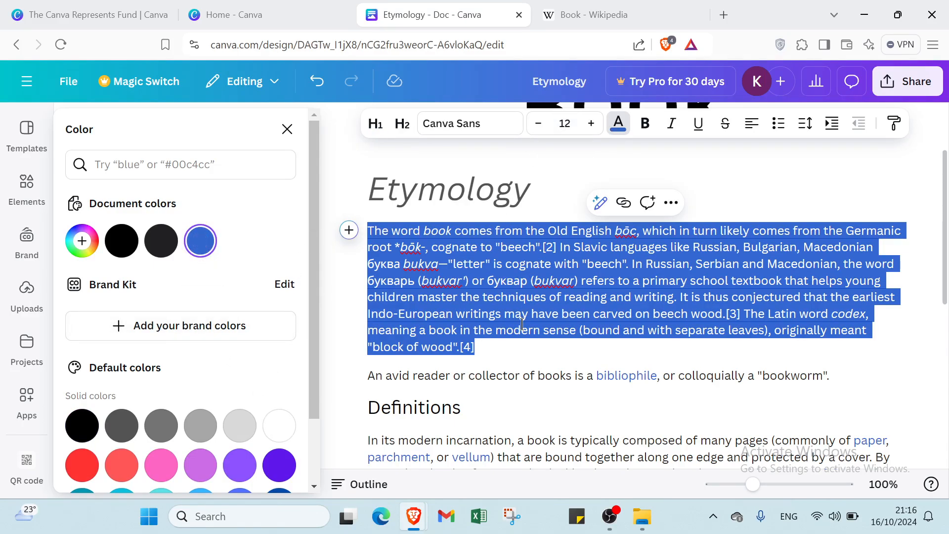
pyautogui.click(511, 350)
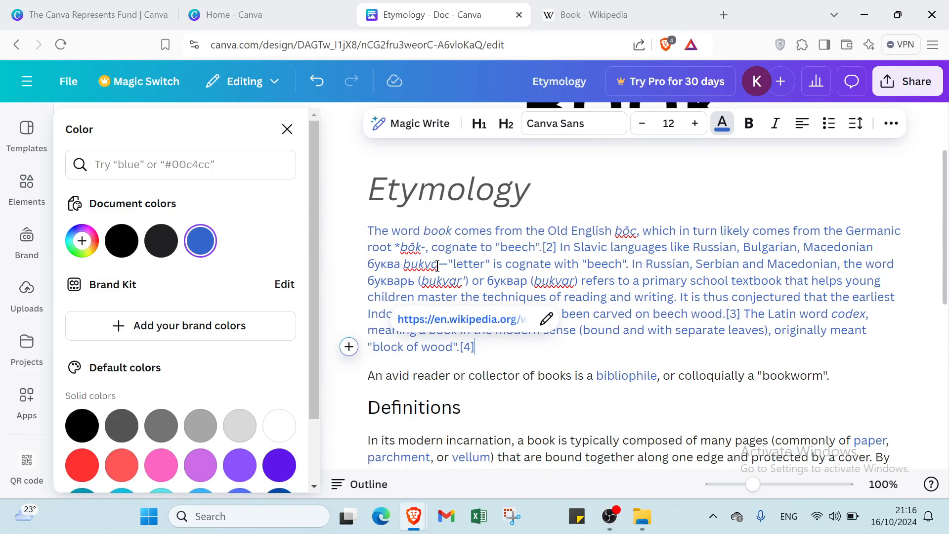
# Delete the words "bukva" and "*bōk-," from the paragraph under Etymology.
pyautogui.click(438, 266)
pyautogui.press('BackSpace')
pyautogui.press('BackSpace')
pyautogui.press('BackSpace')
pyautogui.press('BackSpace')
pyautogui.press('BackSpace')
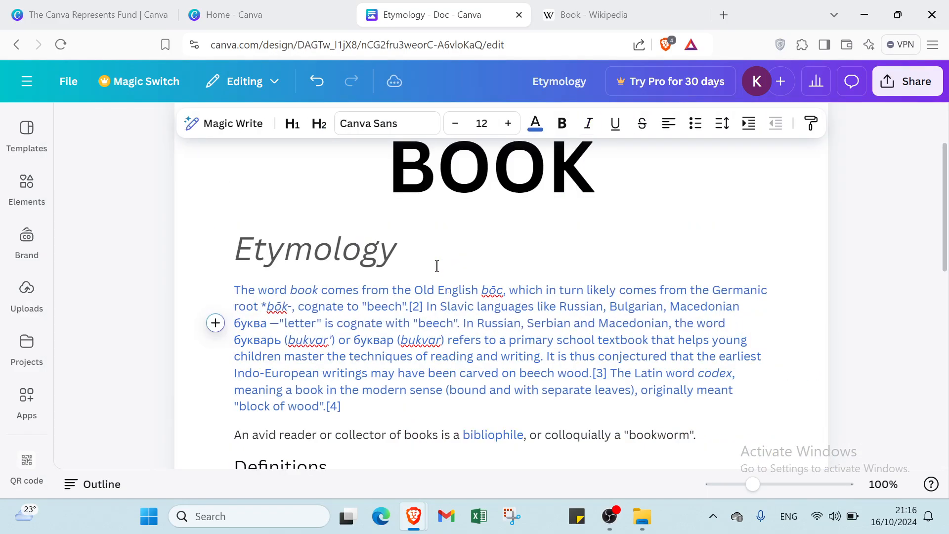
pyautogui.click(295, 307)
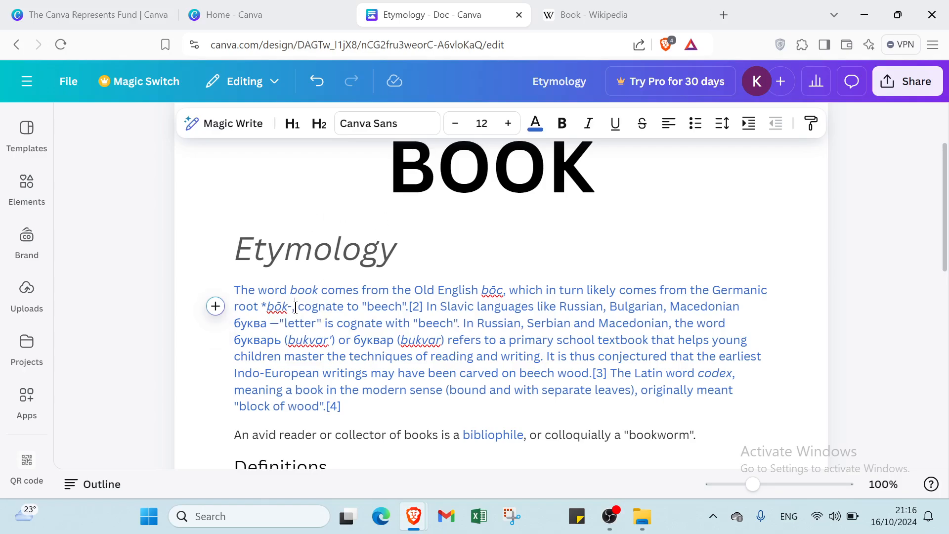
pyautogui.press('BackSpace')
pyautogui.press('BackSpace')
pyautogui.press('BackSpace')
pyautogui.press('BackSpace')
pyautogui.press('BackSpace')
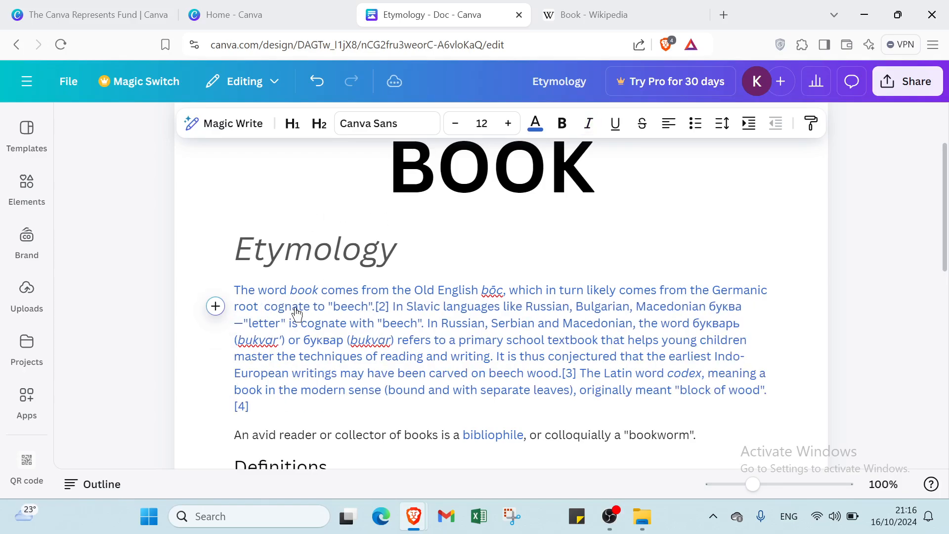
# Delete "bōc," after Old English and the "(bukvar)" after буквар from the Etymology paragraph.
pyautogui.click(492, 292)
pyautogui.click(507, 290)
pyautogui.press('BackSpace')
pyautogui.press('BackSpace')
pyautogui.press('BackSpace')
pyautogui.press('BackSpace')
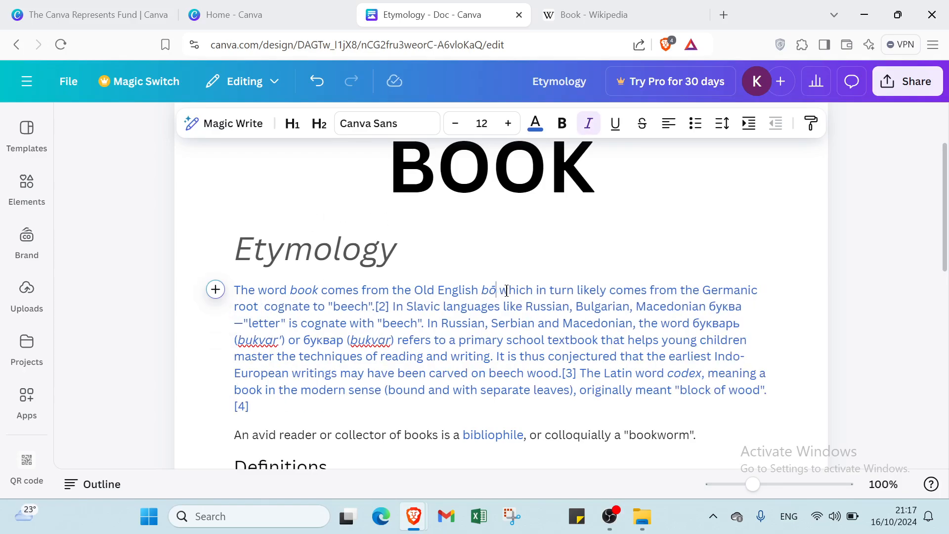
pyautogui.click(393, 341)
pyautogui.press('BackSpace')
pyautogui.press('BackSpace')
pyautogui.press('BackSpace')
pyautogui.press('BackSpace')
pyautogui.press('BackSpace')
pyautogui.press('BackSpace')
pyautogui.press('BackSpace')
pyautogui.press('BackSpace')
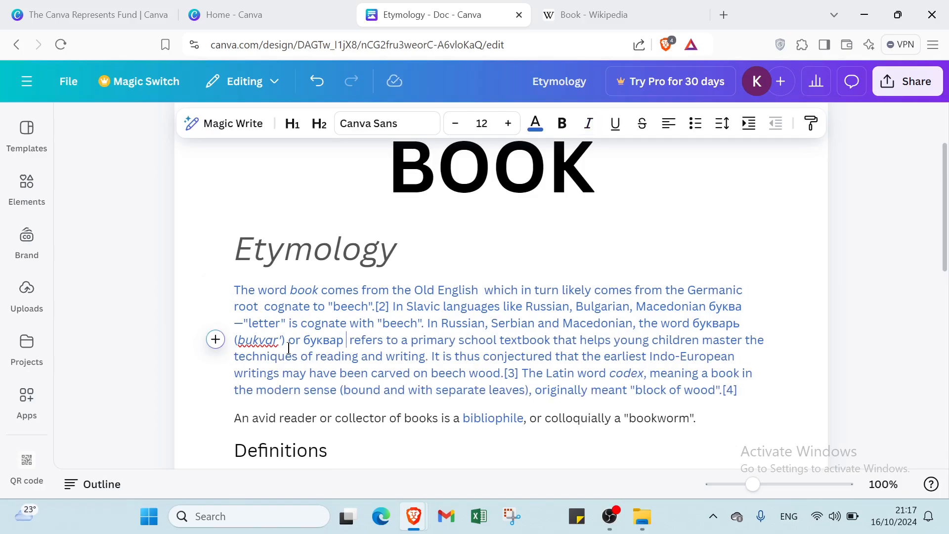
# Trim the text between букварь and буквар in the Etymology paragraph down to "(bo".
pyautogui.press('BackSpace')
pyautogui.press('BackSpace')
pyautogui.press('BackSpace')
pyautogui.press('BackSpace')
pyautogui.press('BackSpace')
pyautogui.press('BackSpace')
pyautogui.press('BackSpace')
pyautogui.press('BackSpace')
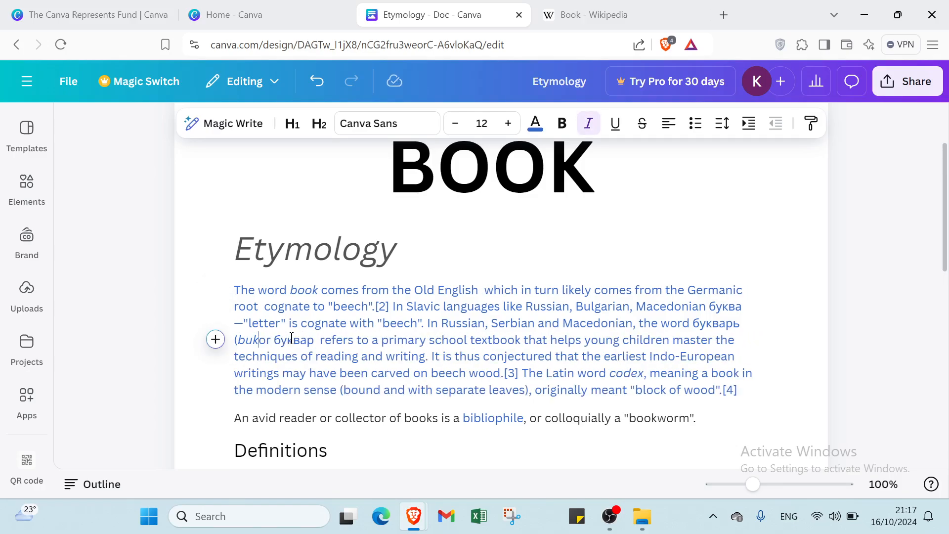
pyautogui.scroll(-3, 763, 237)
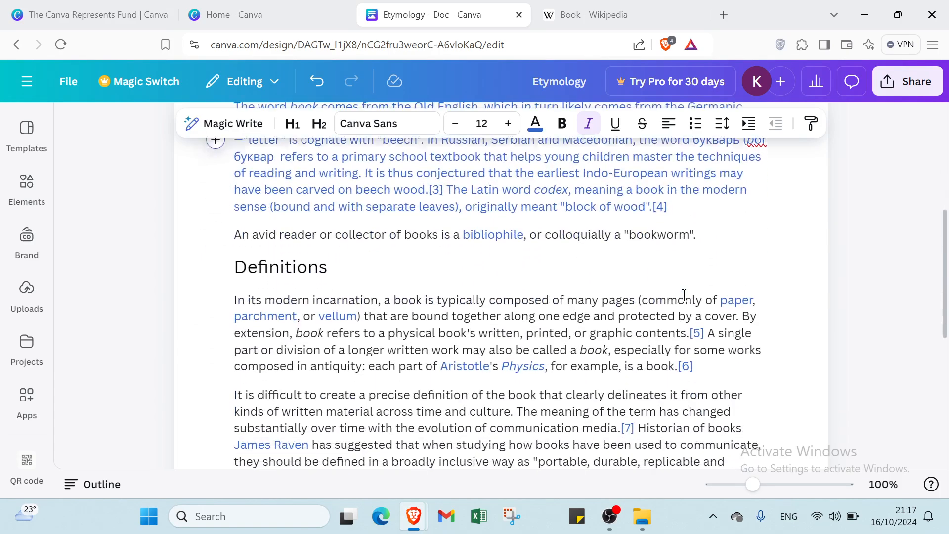
pyautogui.click(771, 184)
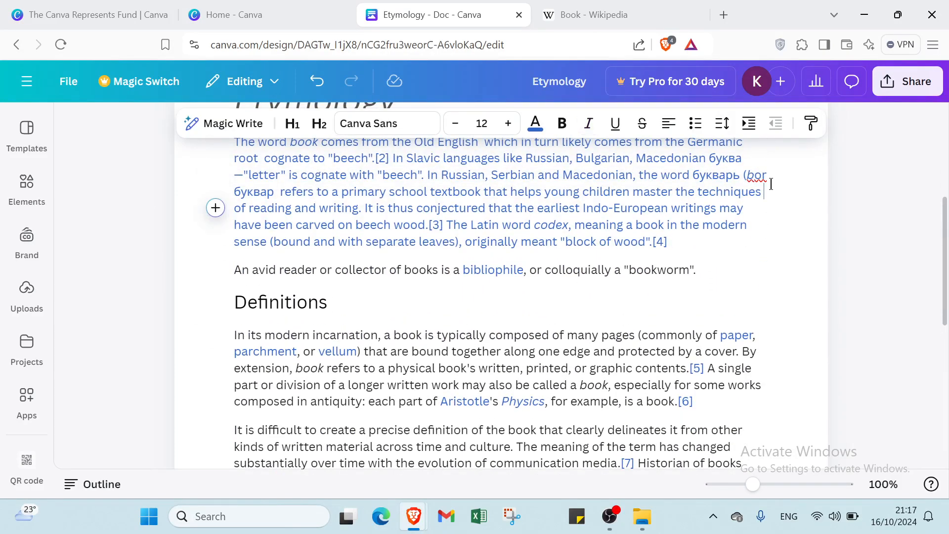
pyautogui.press('BackSpace')
pyautogui.press('BackSpace')
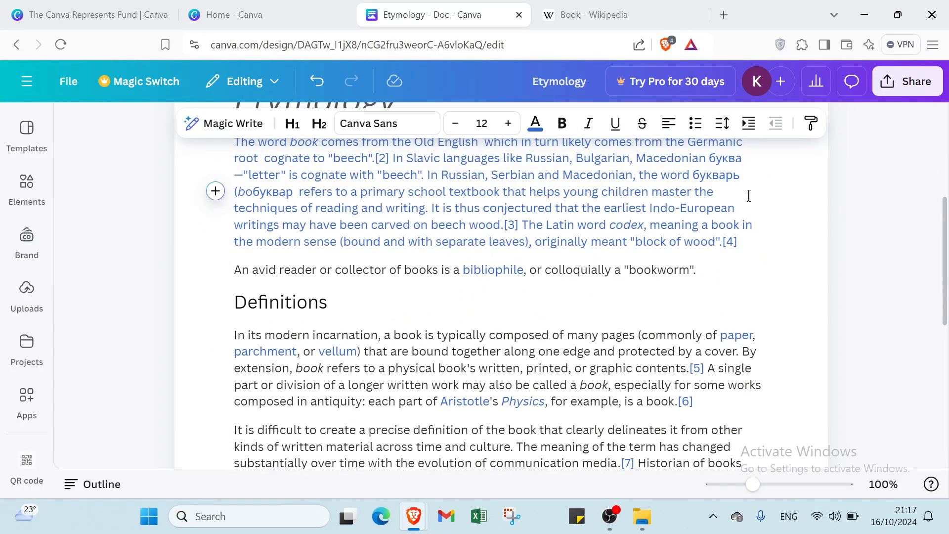
# Delete the "An avid reader" sentence and the end of the Etymology paragraph after "bound and with separate l".
pyautogui.scroll(1, 737, 204)
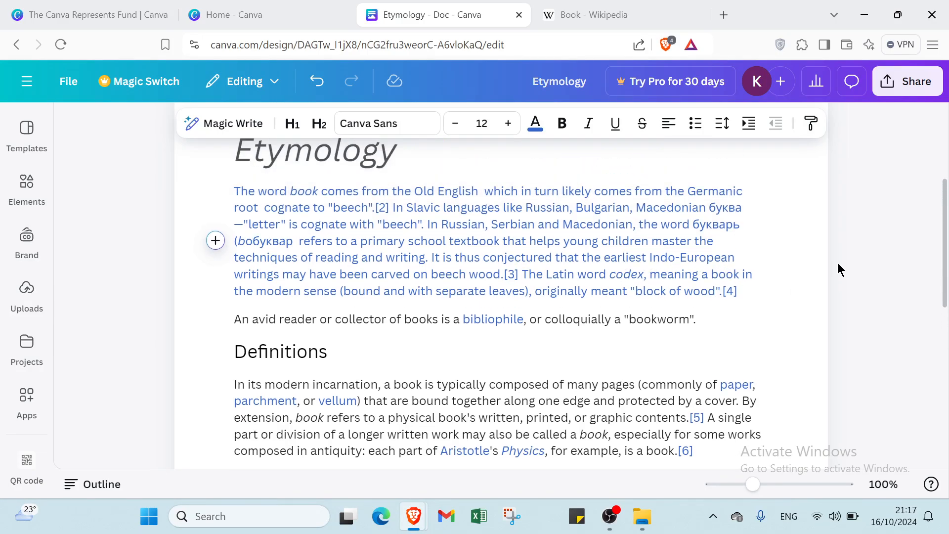
pyautogui.scroll(-4, 727, 277)
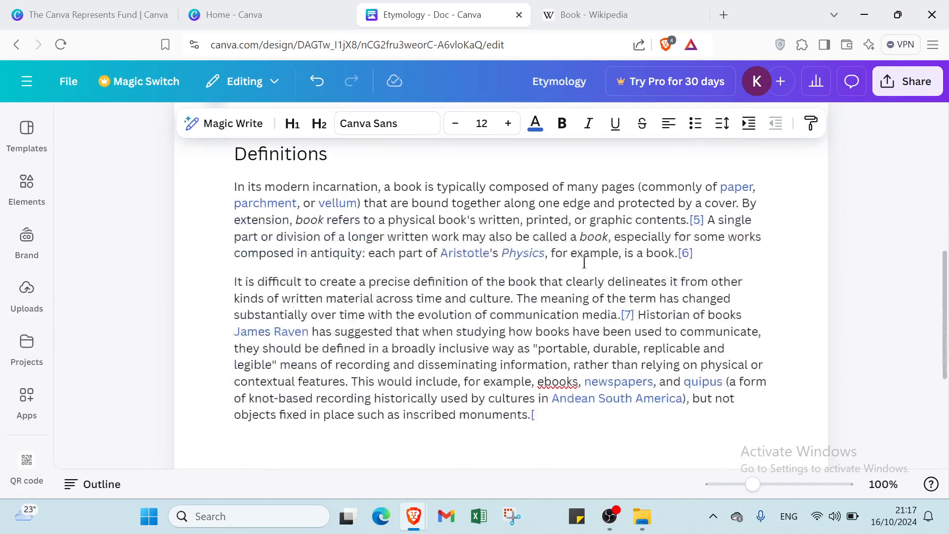
pyautogui.scroll(3, 584, 263)
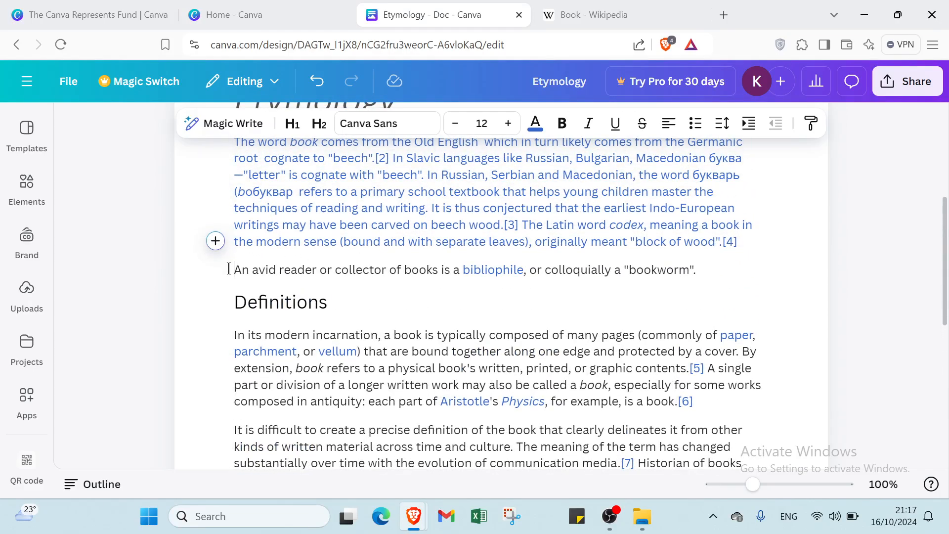
pyautogui.moveTo(228, 269); pyautogui.dragTo(687, 257)
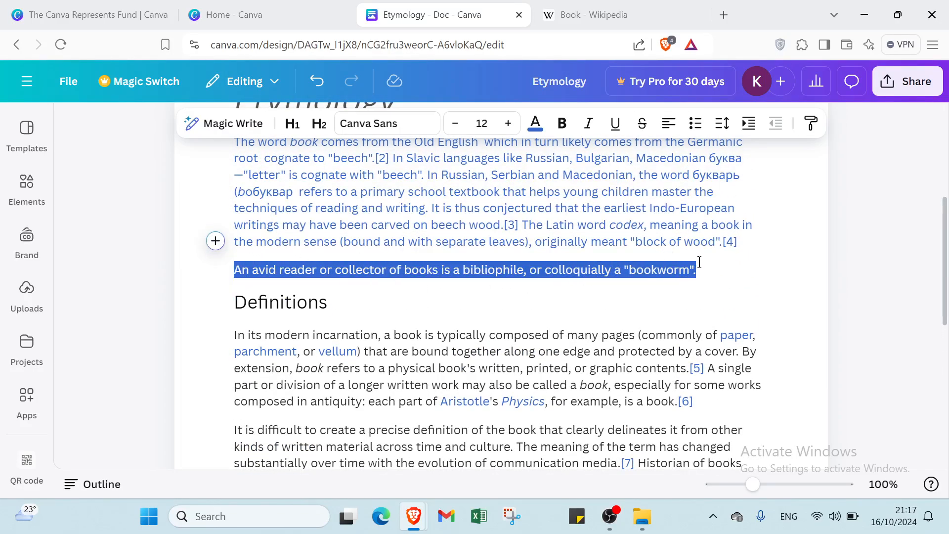
pyautogui.press('BackSpace')
pyautogui.moveTo(491, 260); pyautogui.dragTo(410, 256)
pyautogui.press('BackSpace')
# Format the Definitions heading as a first-level heading in italics.
pyautogui.moveTo(517, 265); pyautogui.dragTo(523, 266)
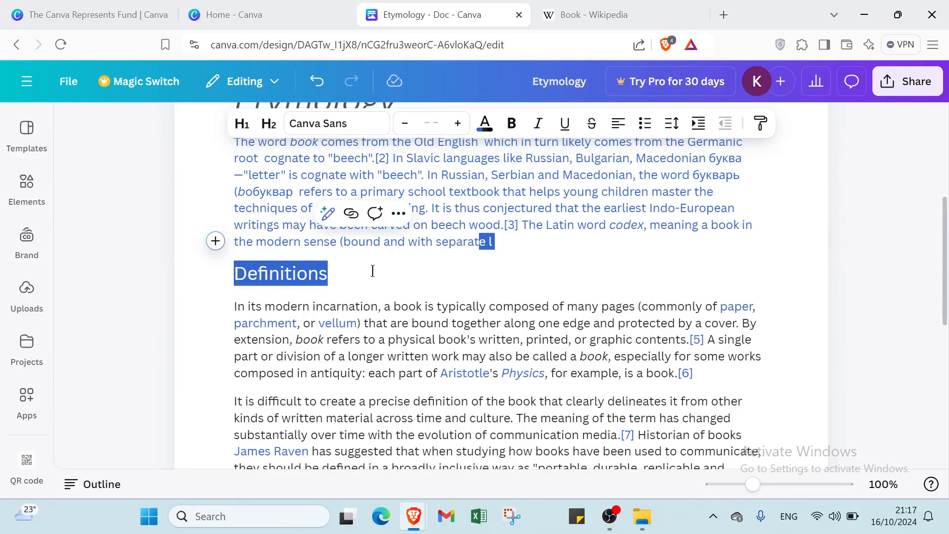
pyautogui.click(341, 274)
pyautogui.moveTo(342, 273); pyautogui.dragTo(231, 273)
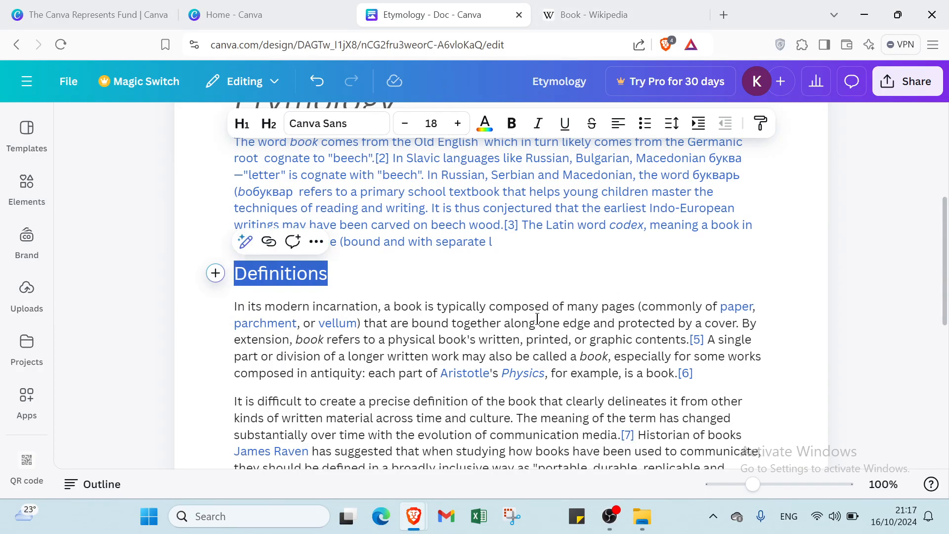
pyautogui.click(428, 129)
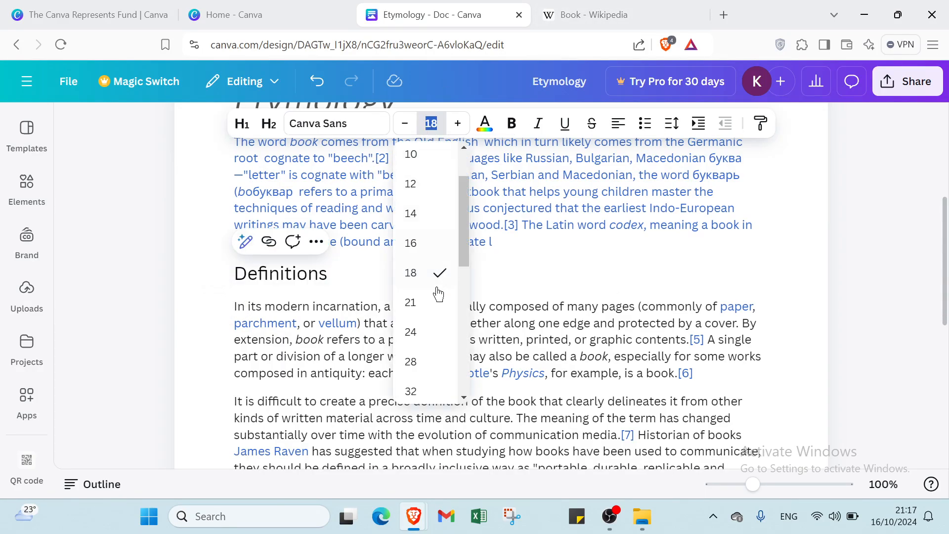
pyautogui.click(242, 123)
pyautogui.click(393, 287)
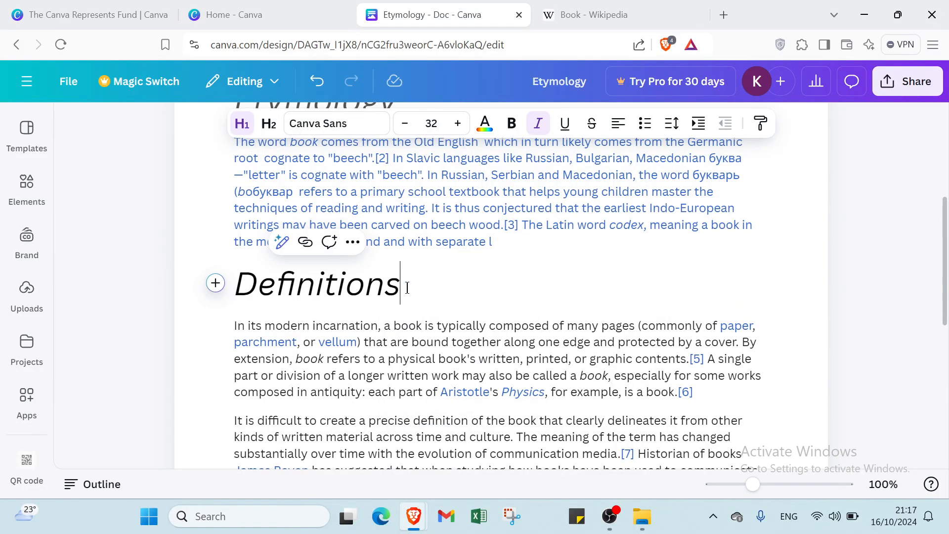
# Color the Definitions heading Dark Gray to match the Etymology heading.
pyautogui.scroll(5, 392, 292)
pyautogui.scroll(-3, 379, 336)
pyautogui.scroll(-1, 379, 335)
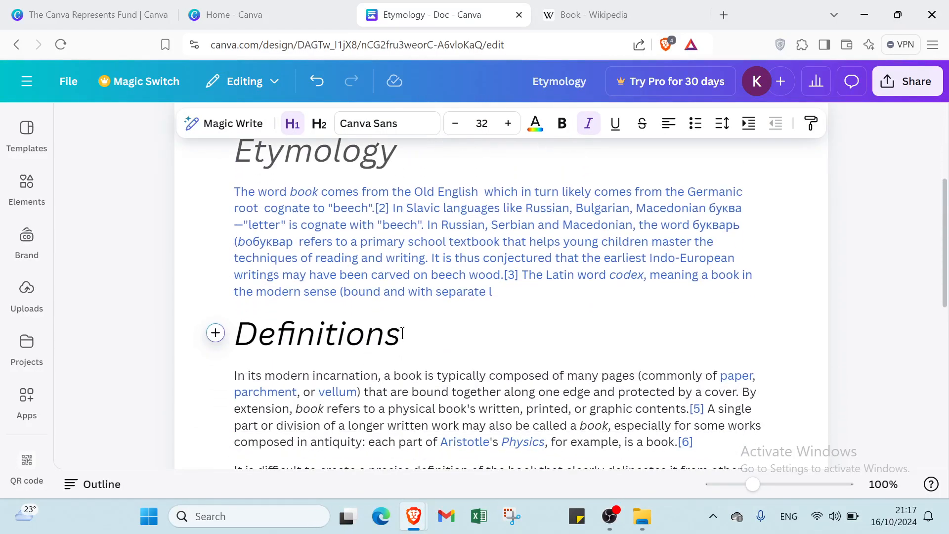
pyautogui.moveTo(401, 334); pyautogui.dragTo(240, 335)
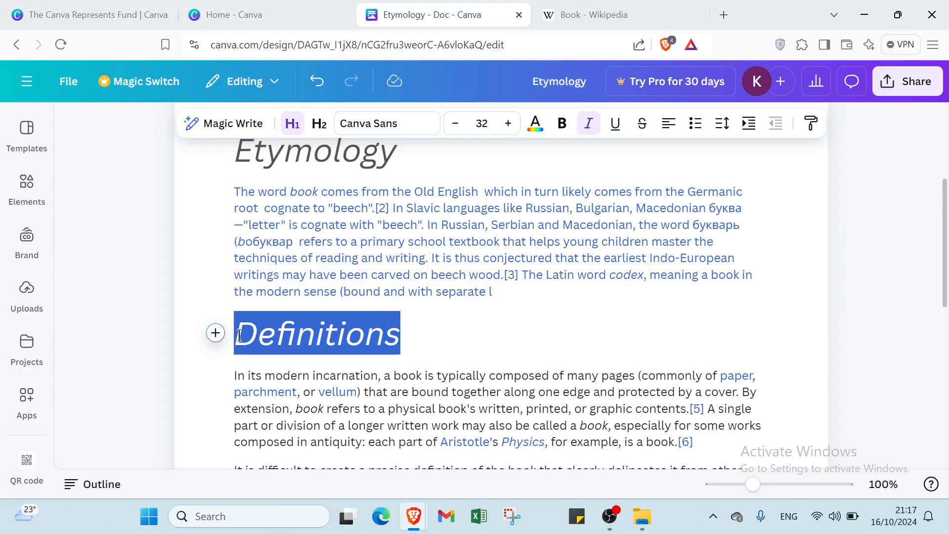
pyautogui.click(485, 122)
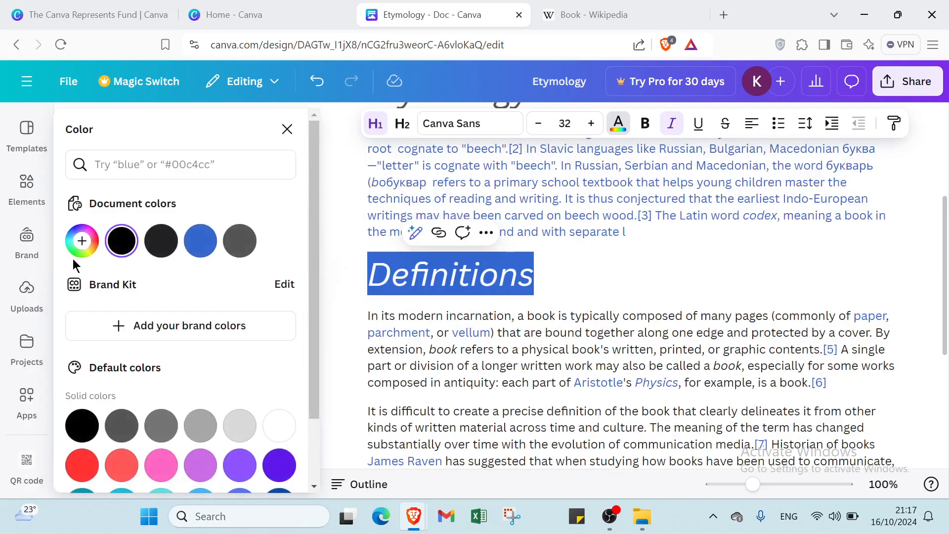
pyautogui.click(121, 425)
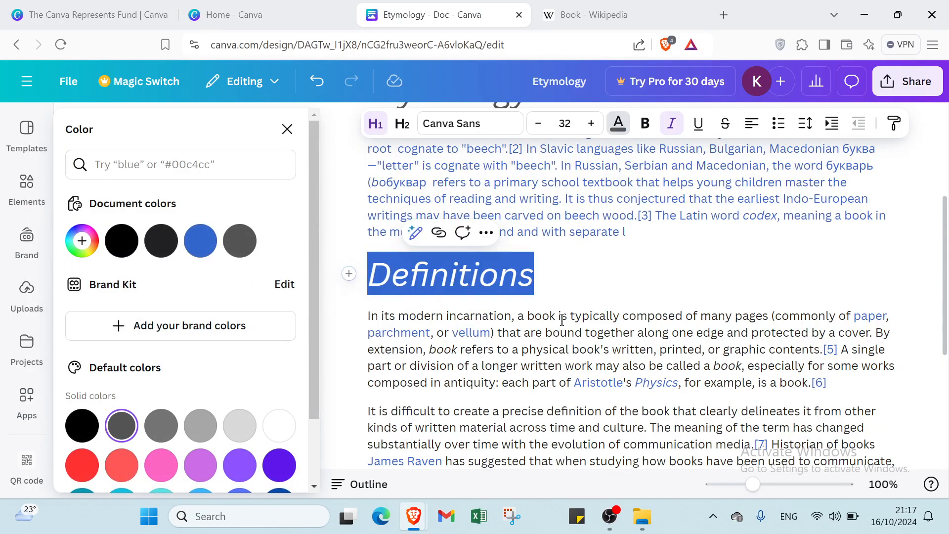
pyautogui.click(587, 289)
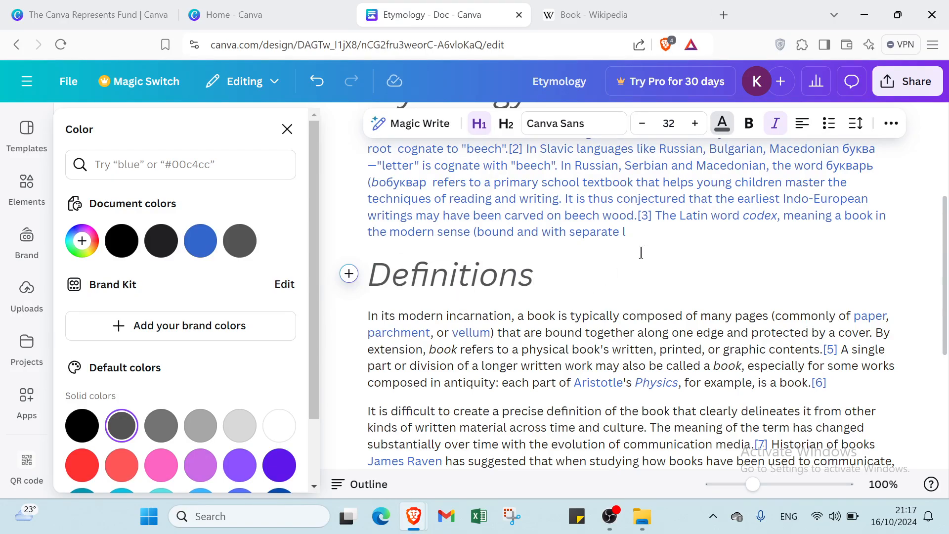
# Remove the italics from the Definitions heading.
pyautogui.scroll(-2, 641, 253)
pyautogui.moveTo(546, 185); pyautogui.dragTo(337, 202)
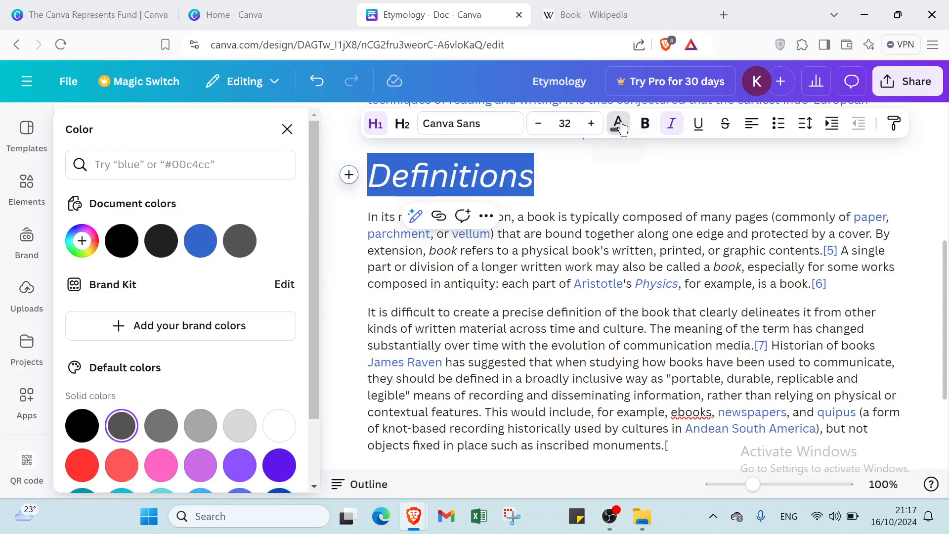
pyautogui.click(668, 123)
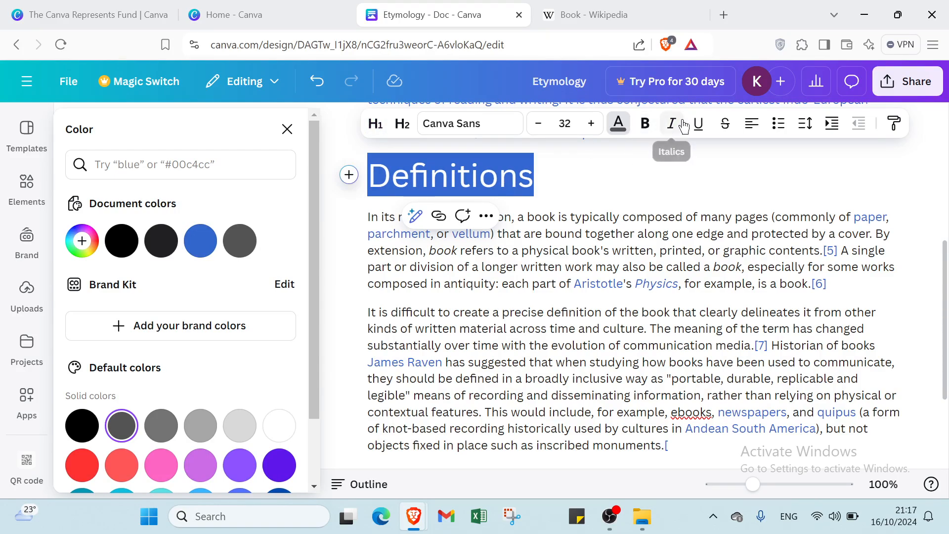
# Apply italics to the Definitions heading again so it matches the Etymology heading.
pyautogui.click(682, 125)
pyautogui.click(629, 178)
pyautogui.scroll(5, 626, 183)
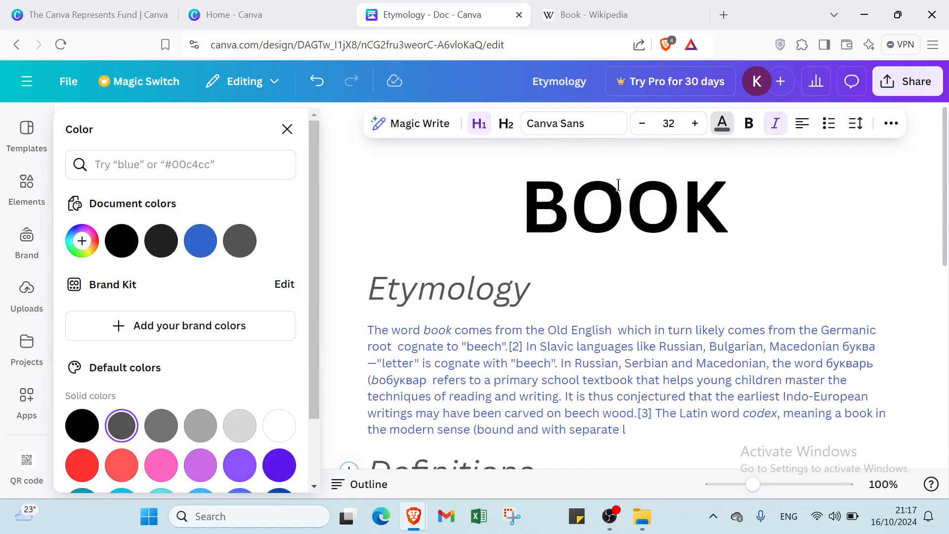
# Color the Definitions body text blue from its first paragraph through "Andean South America", using the document's blue.
pyautogui.scroll(-8, 619, 185)
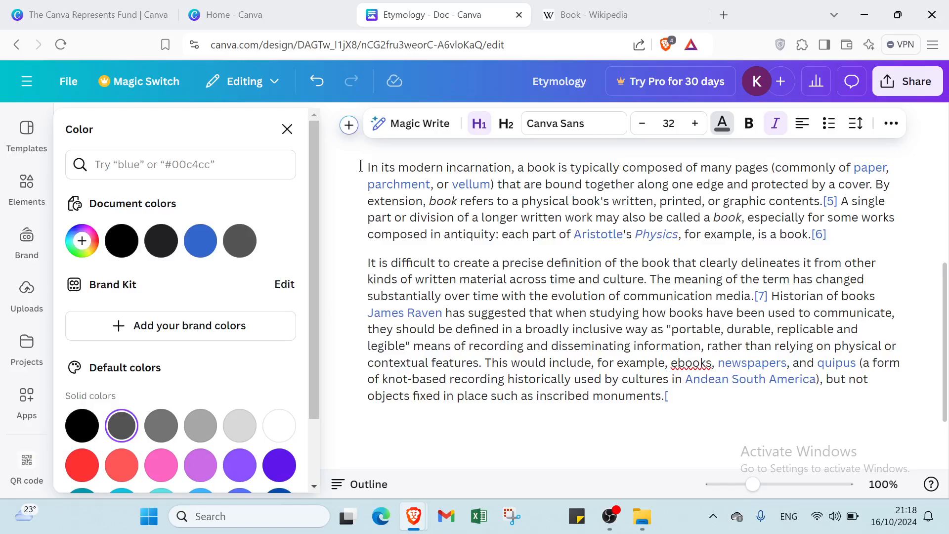
pyautogui.moveTo(360, 166); pyautogui.dragTo(778, 412)
pyautogui.click(777, 411)
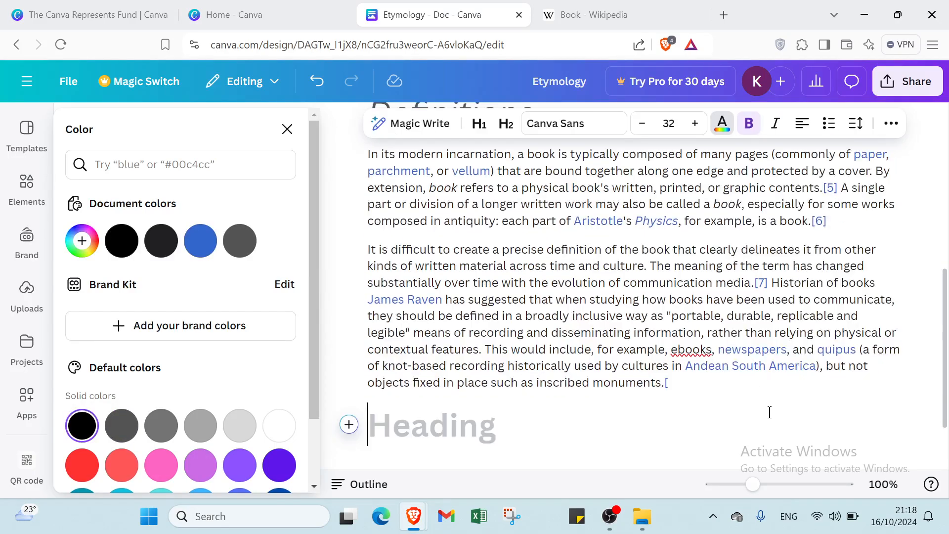
pyautogui.moveTo(787, 366); pyautogui.dragTo(347, 154)
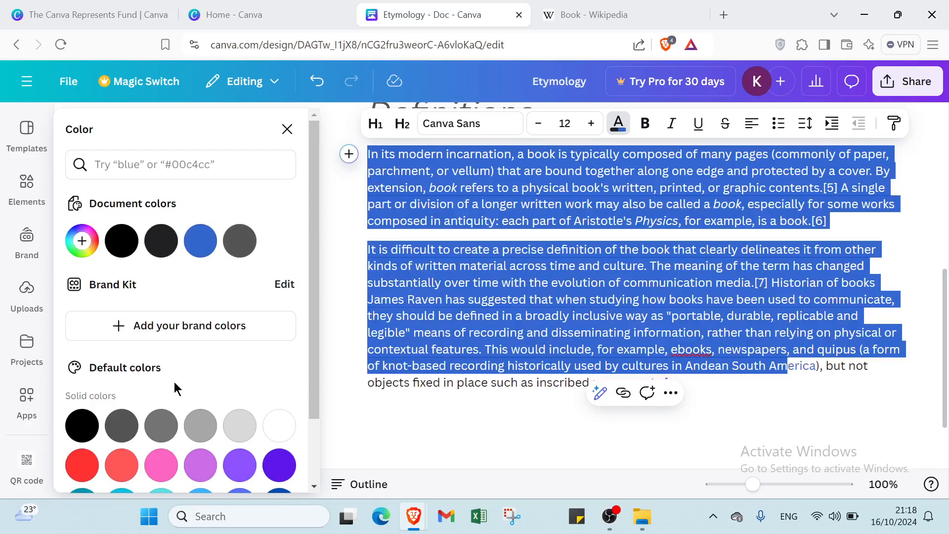
pyautogui.click(199, 240)
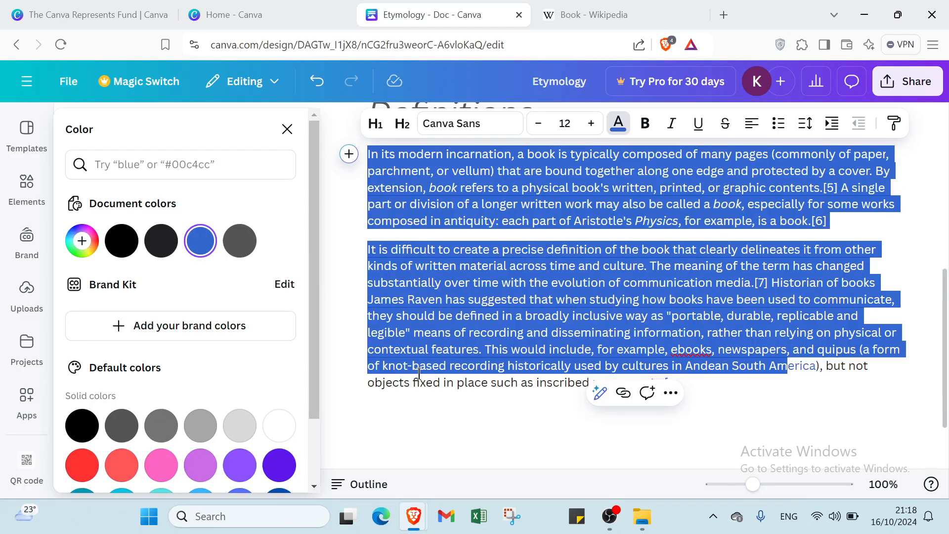
pyautogui.click(441, 433)
pyautogui.moveTo(764, 348); pyautogui.dragTo(878, 334)
pyautogui.click(922, 266)
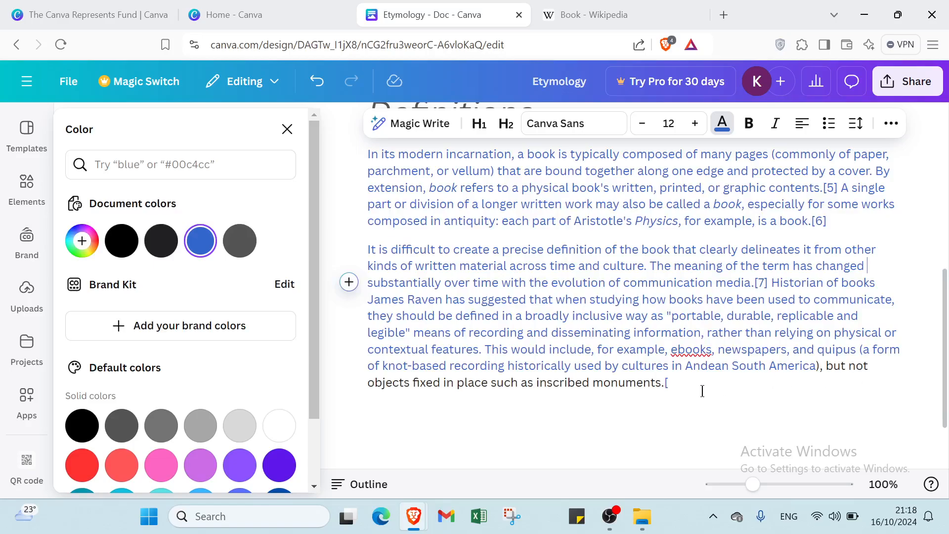
# Delete the end of the last Definitions paragraph after "Andean South America)".
pyautogui.moveTo(657, 366); pyautogui.dragTo(717, 421)
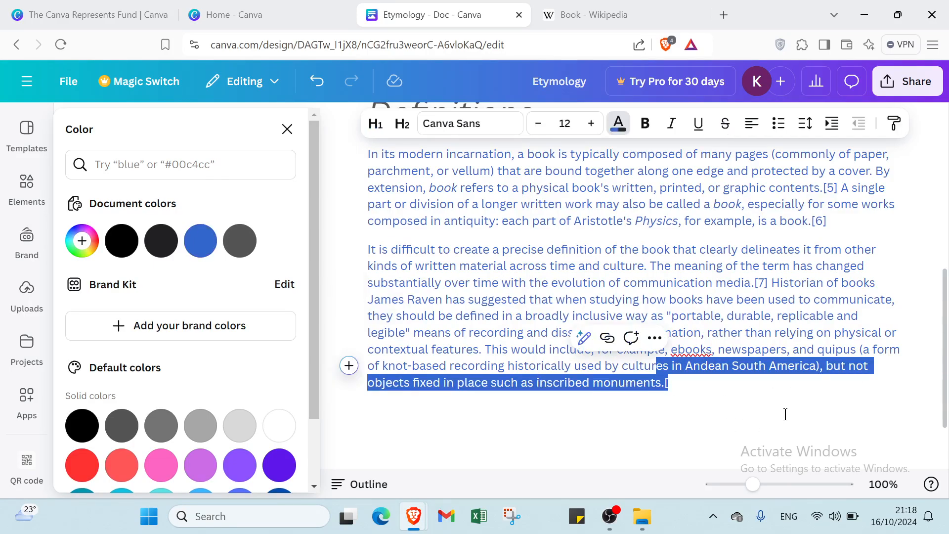
pyautogui.click(689, 393)
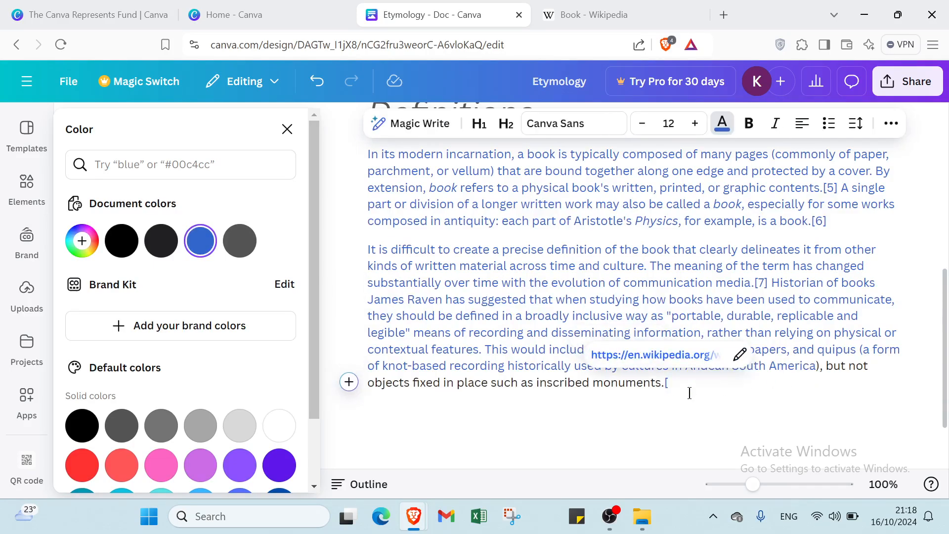
pyautogui.press('BackSpace')
pyautogui.press('BackSpace')
pyautogui.press('BackSpace')
pyautogui.press('BackSpace')
pyautogui.press('BackSpace')
pyautogui.press('BackSpace')
pyautogui.press('BackSpace')
pyautogui.press('BackSpace')
pyautogui.press('BackSpace')
pyautogui.press('BackSpace')
pyautogui.press('BackSpace')
pyautogui.press('BackSpace')
pyautogui.press('BackSpace')
pyautogui.press('BackSpace')
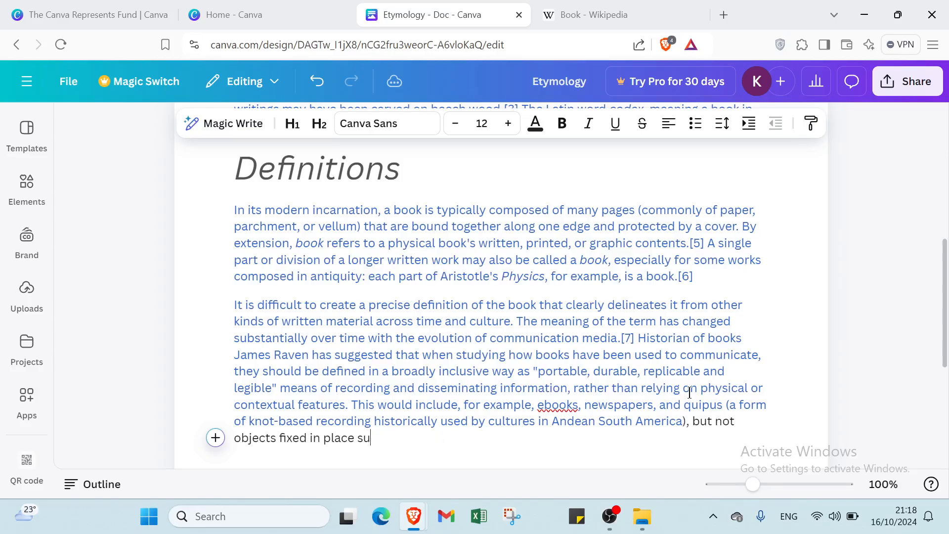
pyautogui.press('BackSpace')
pyautogui.press('BackSpace')
pyautogui.press('BackSpace')
pyautogui.press('BackSpace')
pyautogui.press('BackSpace')
pyautogui.press('BackSpace')
pyautogui.press('BackSpace')
pyautogui.press('BackSpace')
pyautogui.press('BackSpace')
pyautogui.press('BackSpace')
pyautogui.press('BackSpace')
pyautogui.press('BackSpace')
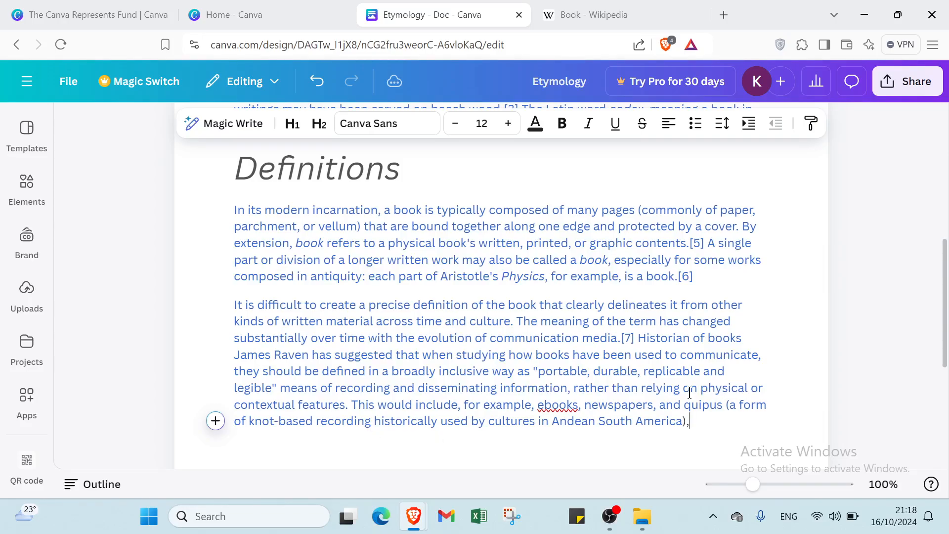
# Review the document, the brand options and the Doc templates, including the details of the first Thank You template.
pyautogui.scroll(7, 732, 349)
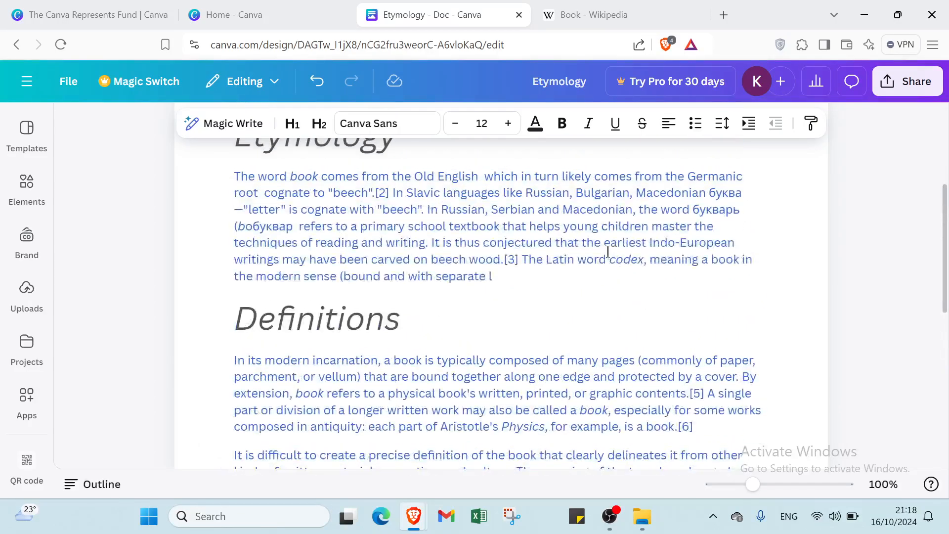
pyautogui.scroll(-5, 576, 313)
pyautogui.scroll(5, 504, 318)
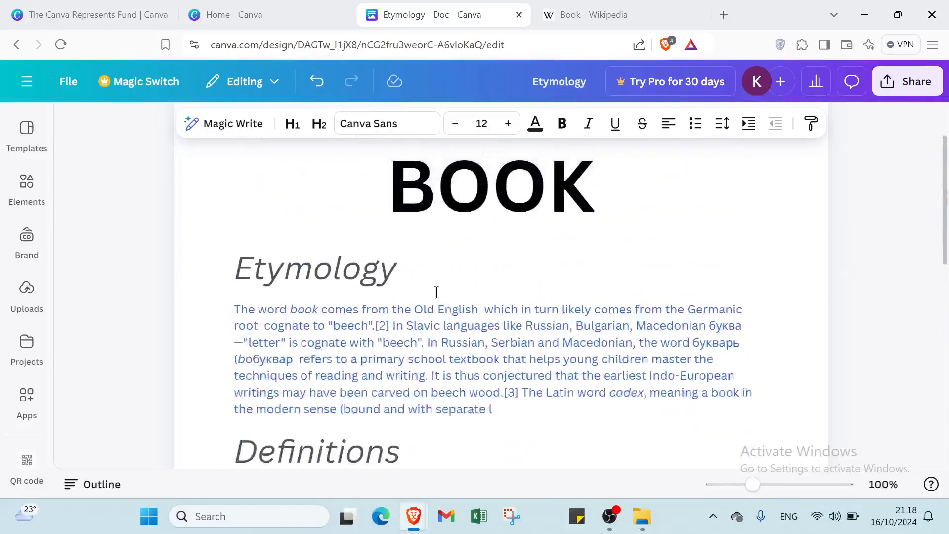
pyautogui.click(45, 239)
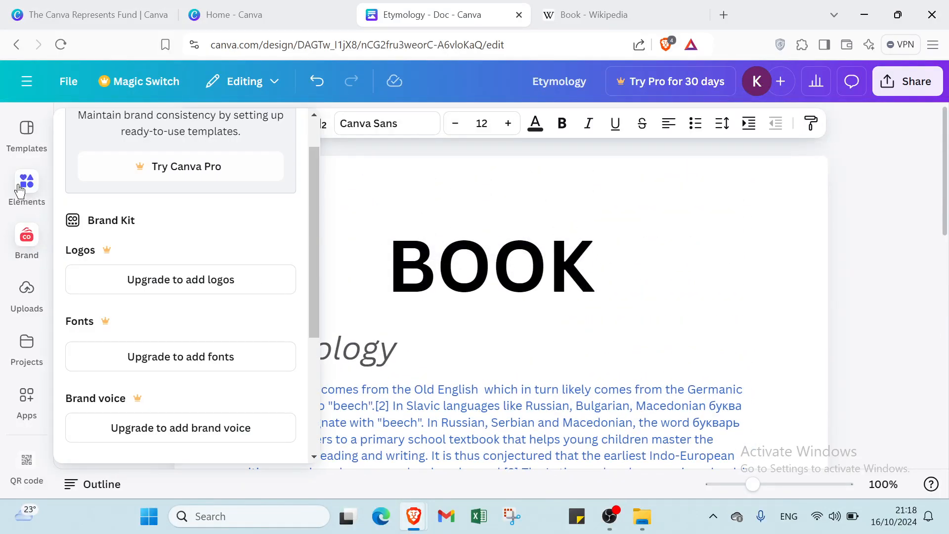
pyautogui.click(19, 191)
pyautogui.click(27, 149)
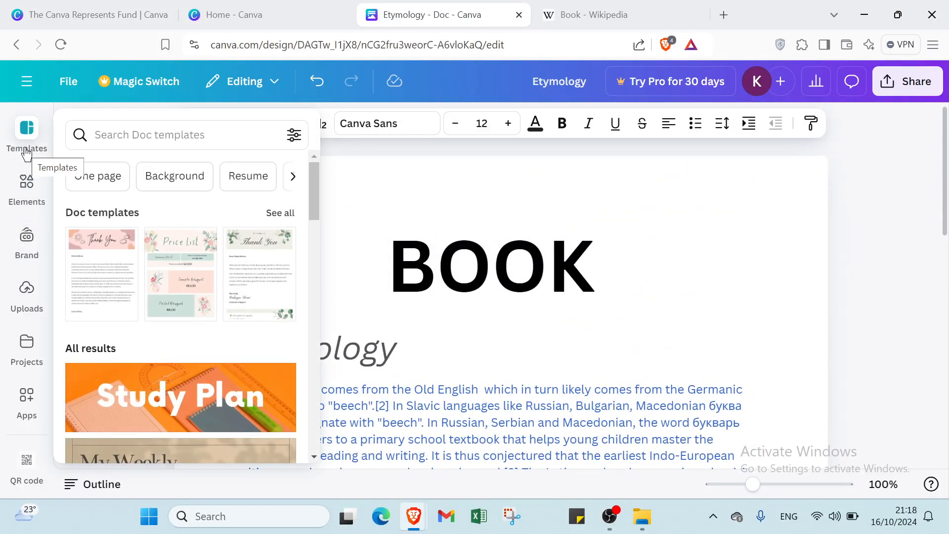
pyautogui.click(97, 256)
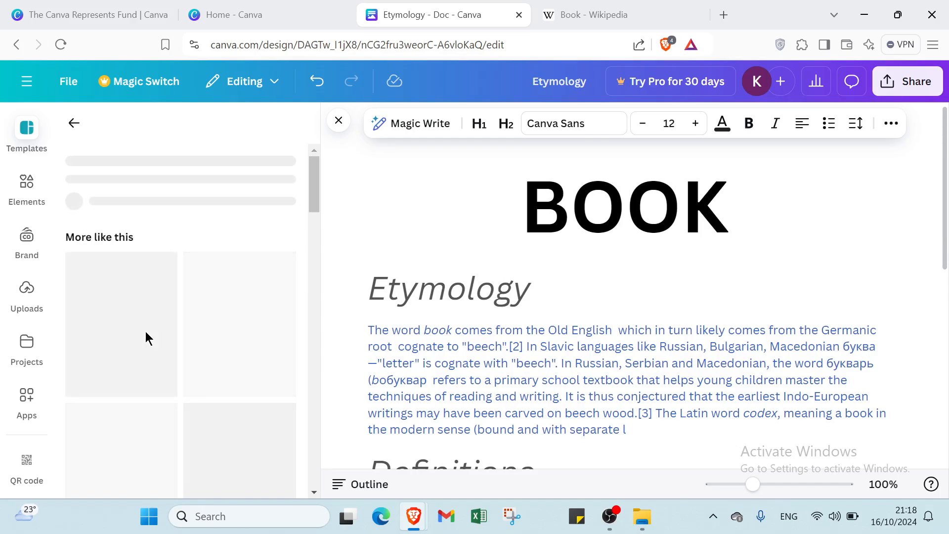
pyautogui.click(217, 326)
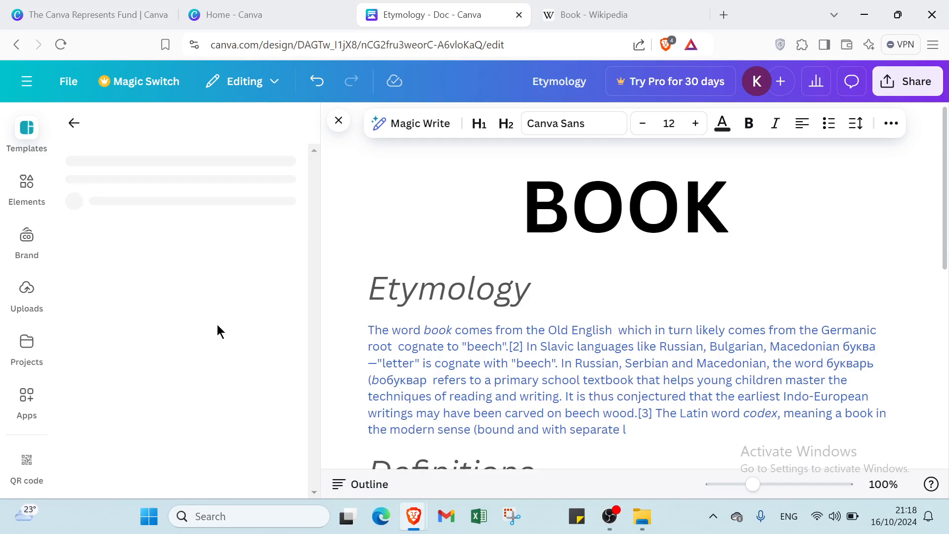
pyautogui.scroll(-7, 536, 304)
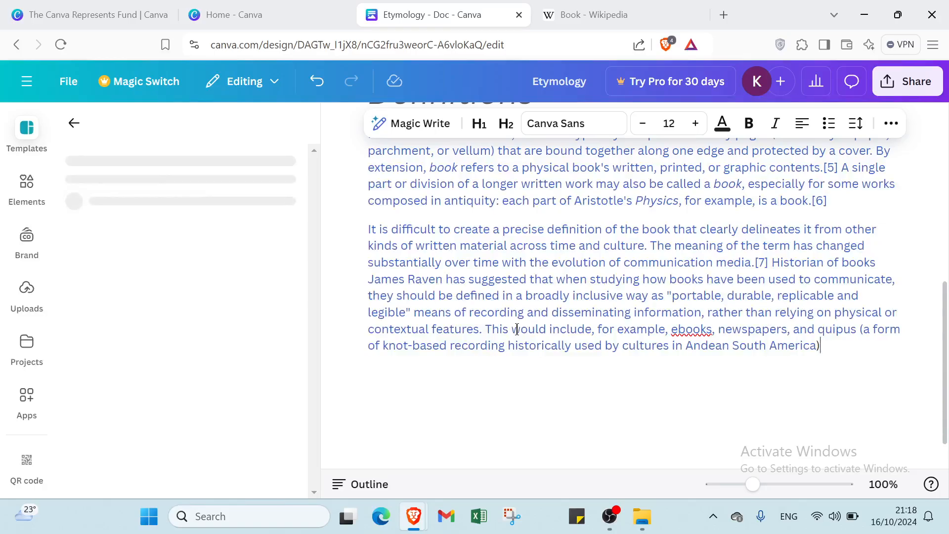
pyautogui.scroll(10, 517, 328)
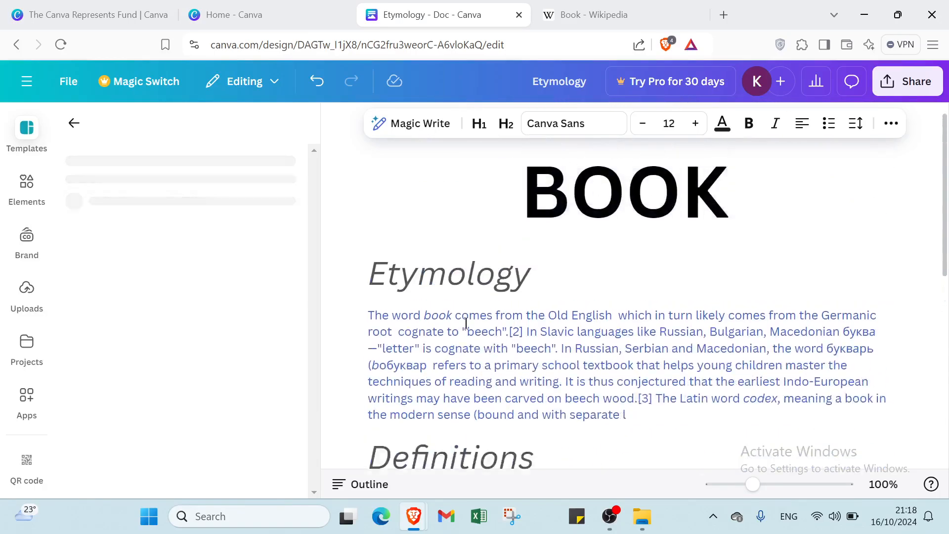
pyautogui.click(74, 123)
pyautogui.scroll(-1, 124, 268)
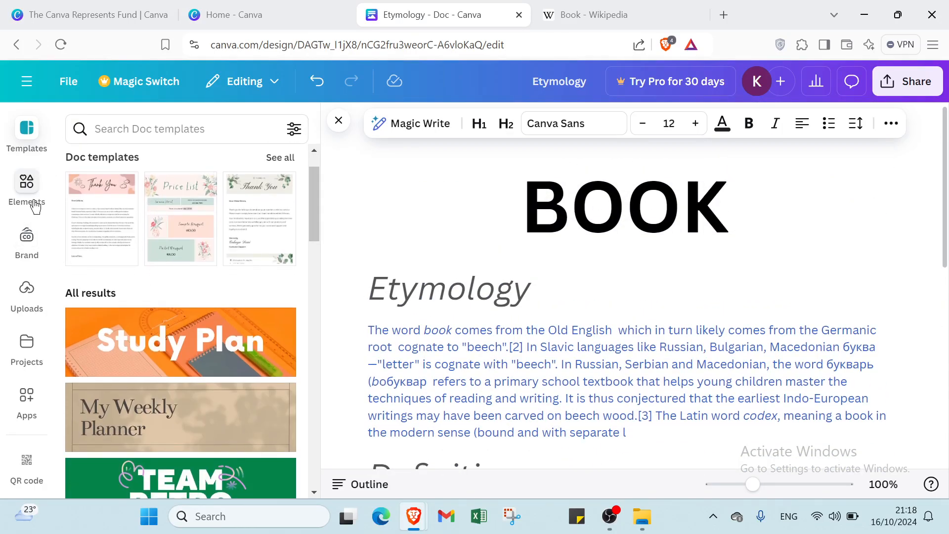
# Insert the surprised-face emoji graphic below the Definitions text and shrink it to a small icon.
pyautogui.click(27, 186)
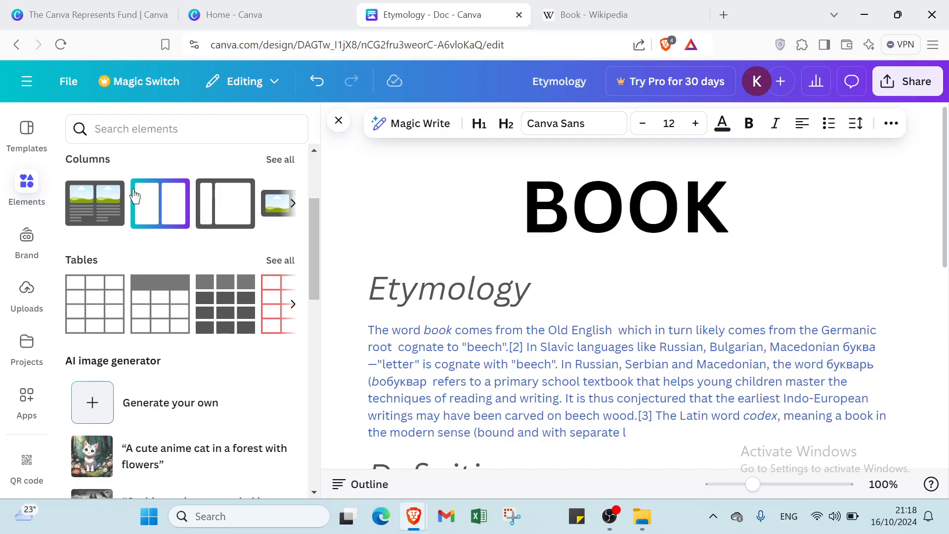
pyautogui.scroll(-9, 185, 265)
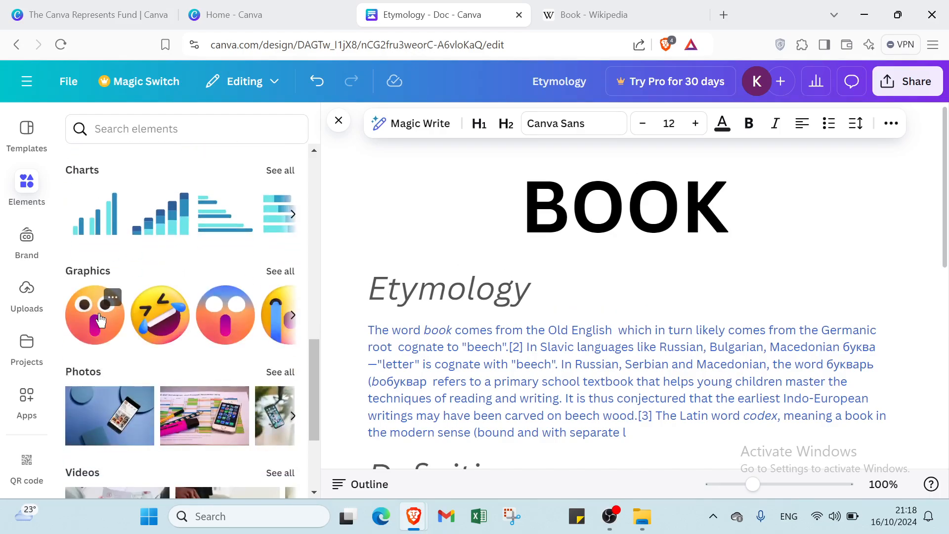
pyautogui.click(97, 322)
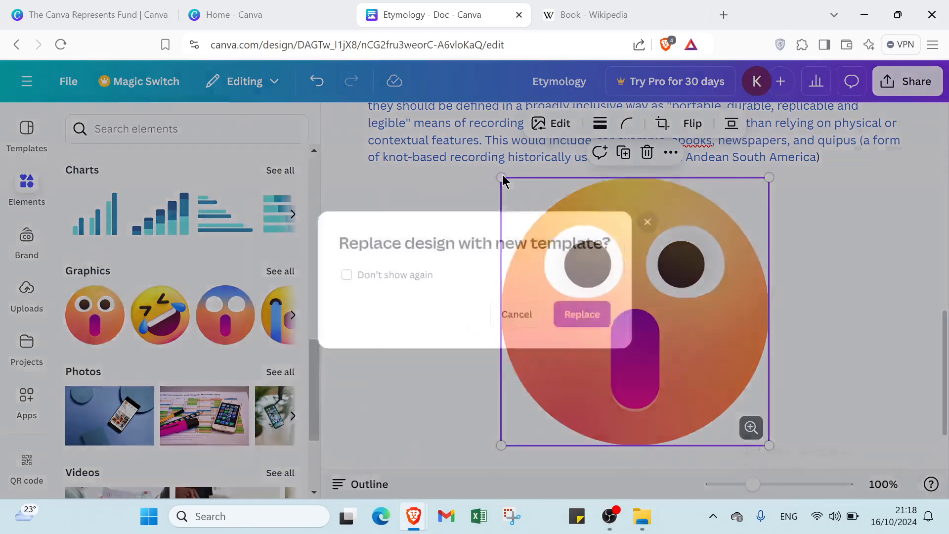
pyautogui.click(503, 176)
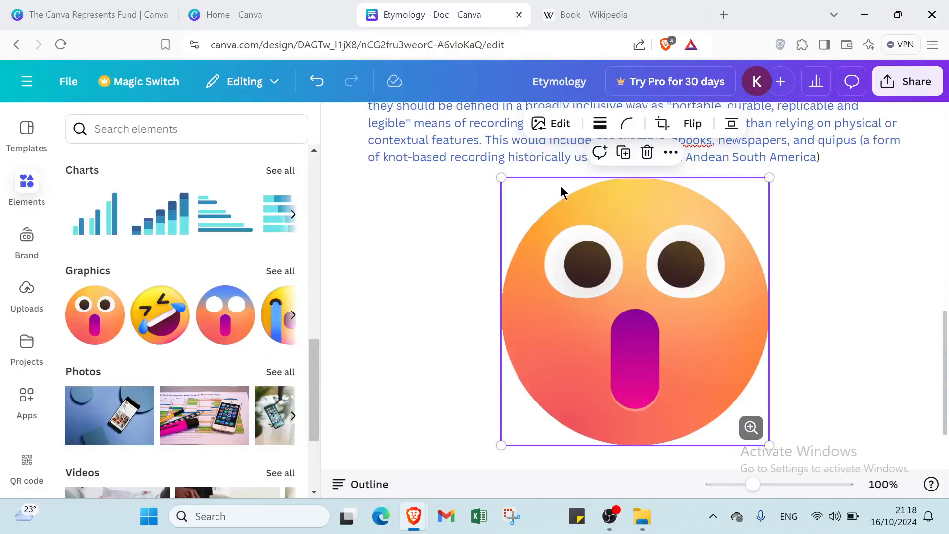
pyautogui.moveTo(515, 189); pyautogui.dragTo(596, 369)
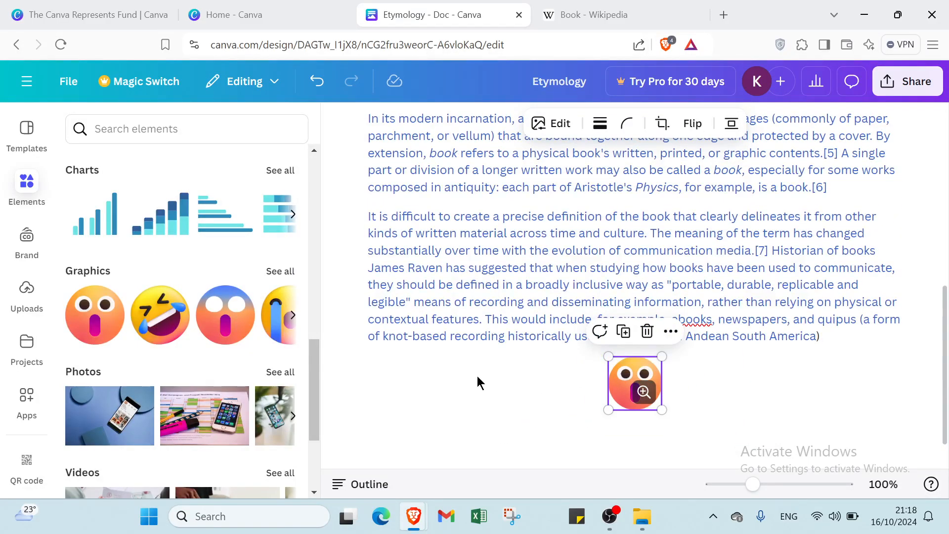
pyautogui.scroll(-4, 104, 341)
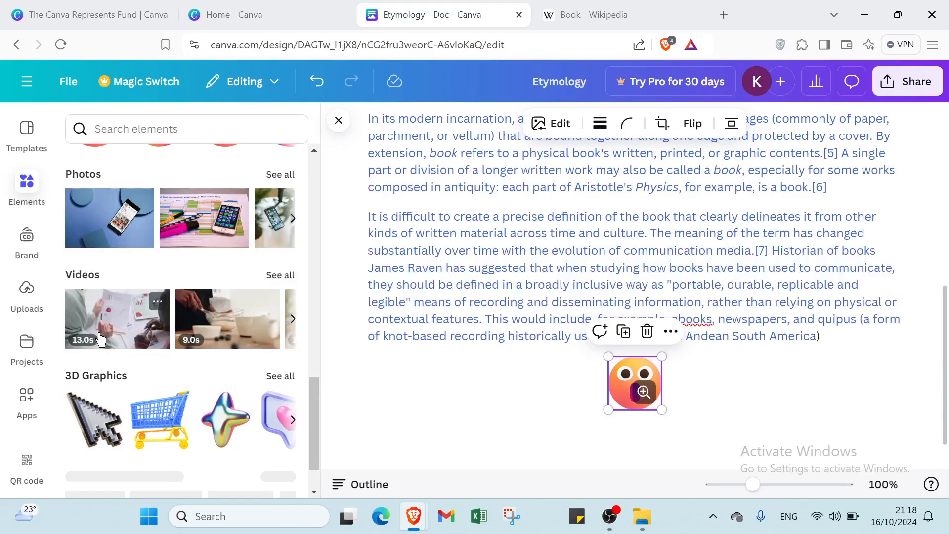
pyautogui.click(25, 243)
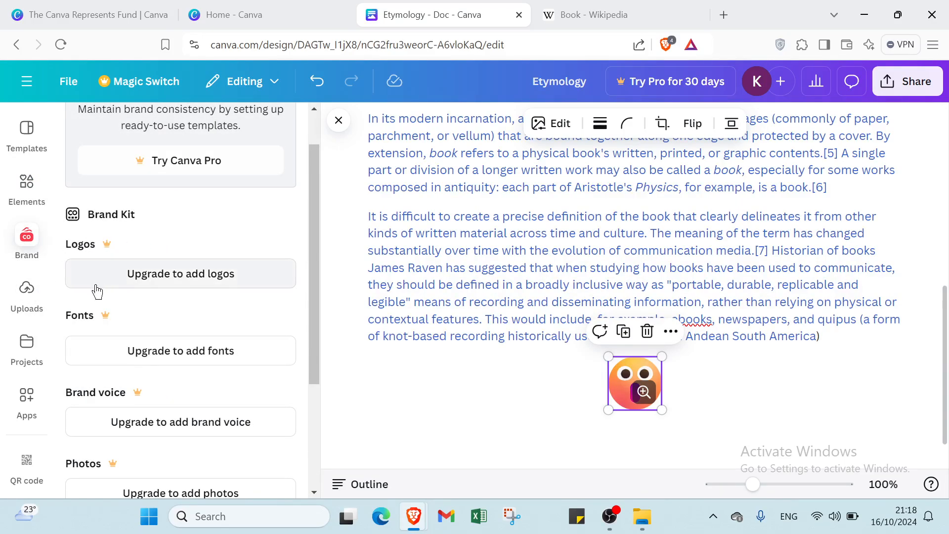
pyautogui.scroll(-2, 95, 389)
pyautogui.scroll(-1, 94, 393)
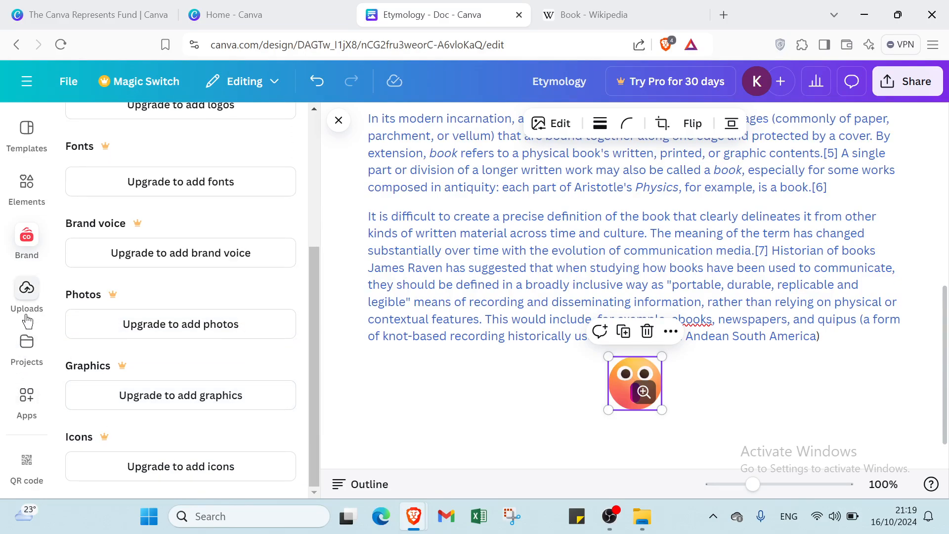
# Insert the uploaded purple light-ray image below the emoji, shrink it to about the emoji's width, and remove it.
pyautogui.click(27, 292)
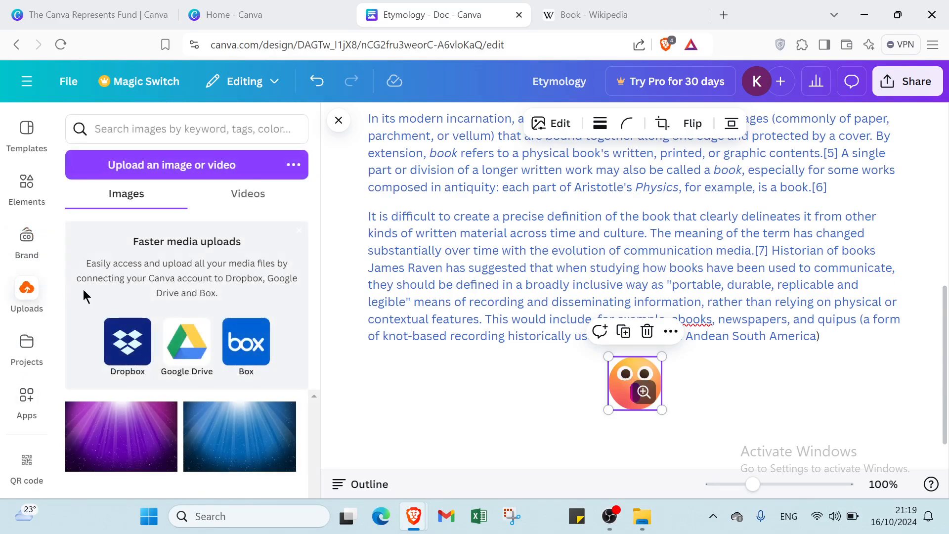
pyautogui.click(120, 422)
pyautogui.scroll(5, 489, 343)
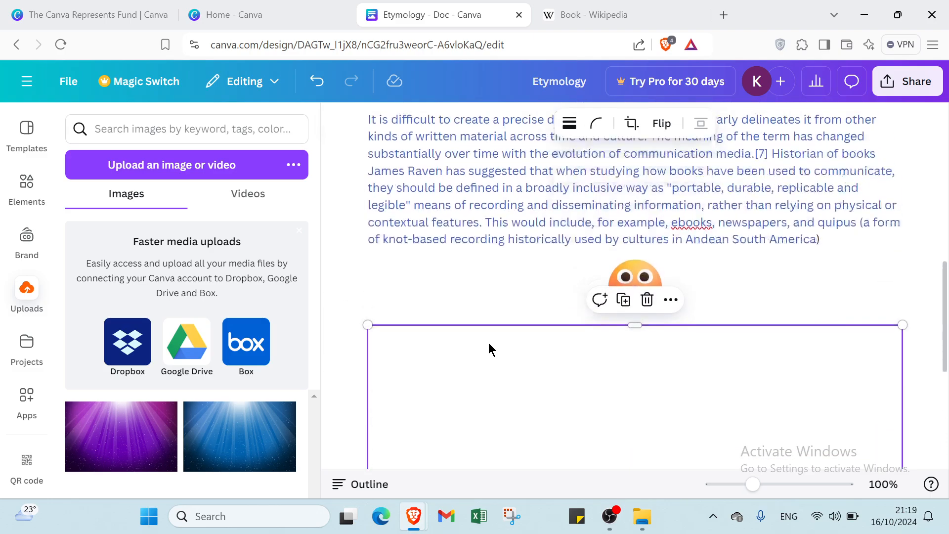
pyautogui.scroll(-3, 497, 399)
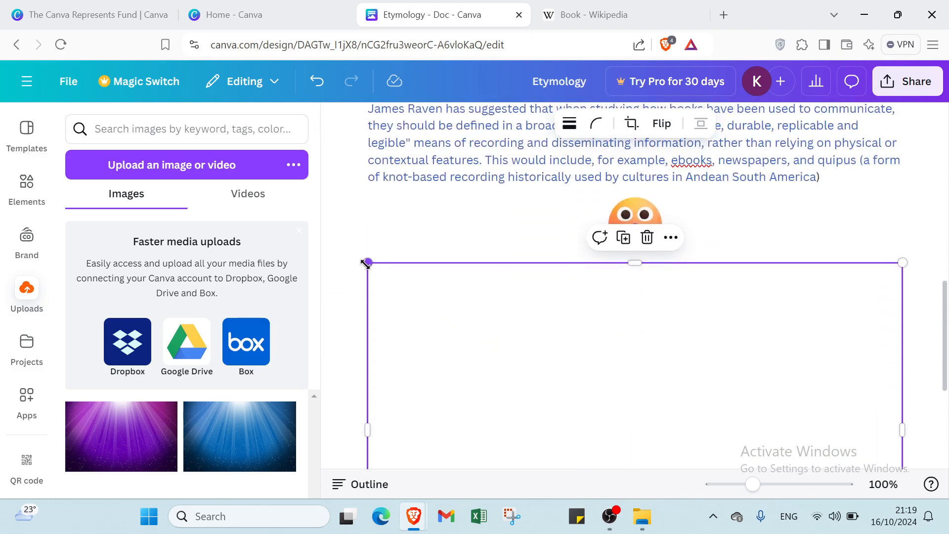
pyautogui.moveTo(367, 263); pyautogui.dragTo(740, 378)
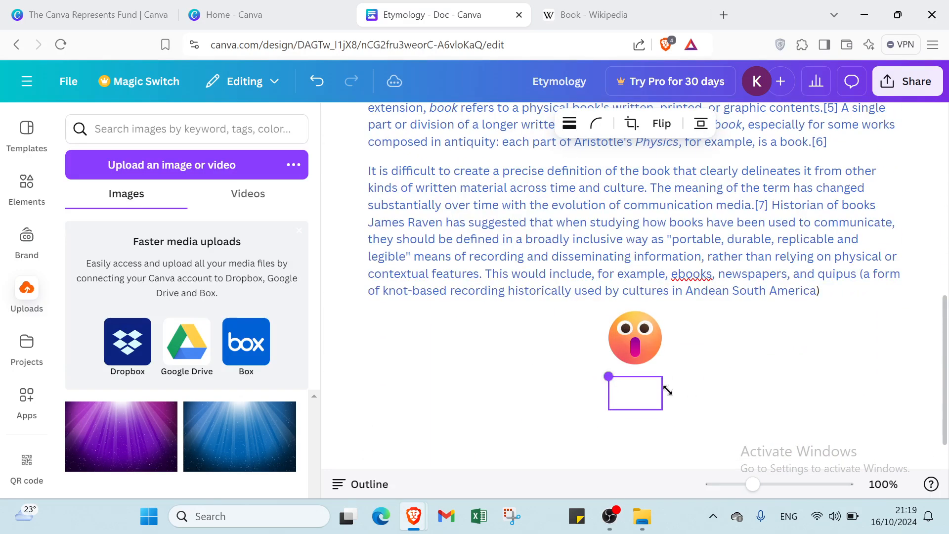
pyautogui.moveTo(667, 391); pyautogui.dragTo(667, 392)
pyautogui.click(647, 351)
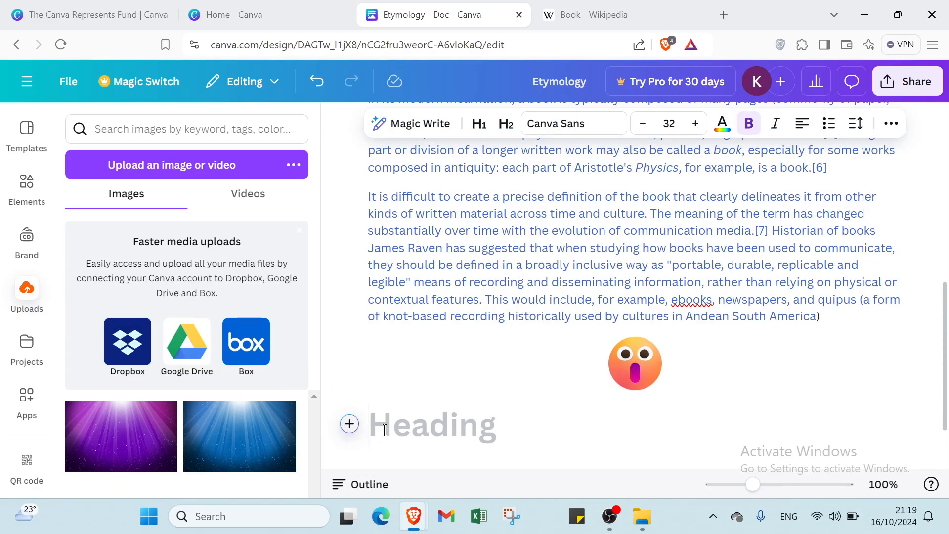
# Enter a test heading "HHHHHHH", delete it along with the emoji and the text after "Andean South Amer", and start a new line.
pyautogui.write('HHHHHHH')
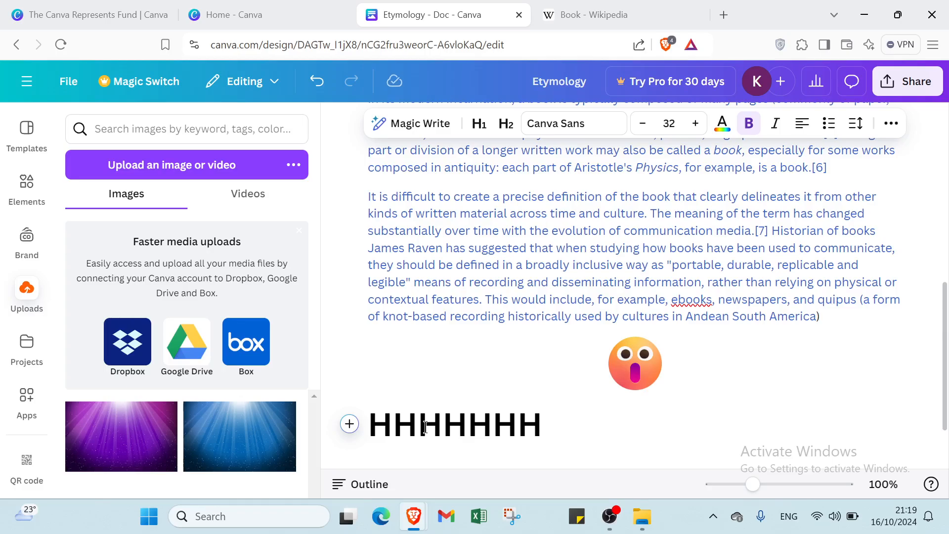
pyautogui.press('BackSpace')
pyautogui.press('BackSpace')
pyautogui.press('BackSpace')
pyautogui.press('BackSpace')
pyautogui.press('BackSpace')
pyautogui.press('BackSpace')
pyautogui.press('BackSpace')
pyautogui.press('BackSpace')
pyautogui.press('BackSpace')
pyautogui.press('BackSpace')
pyautogui.press('BackSpace')
pyautogui.press('BackSpace')
pyautogui.press('BackSpace')
pyautogui.press('BackSpace')
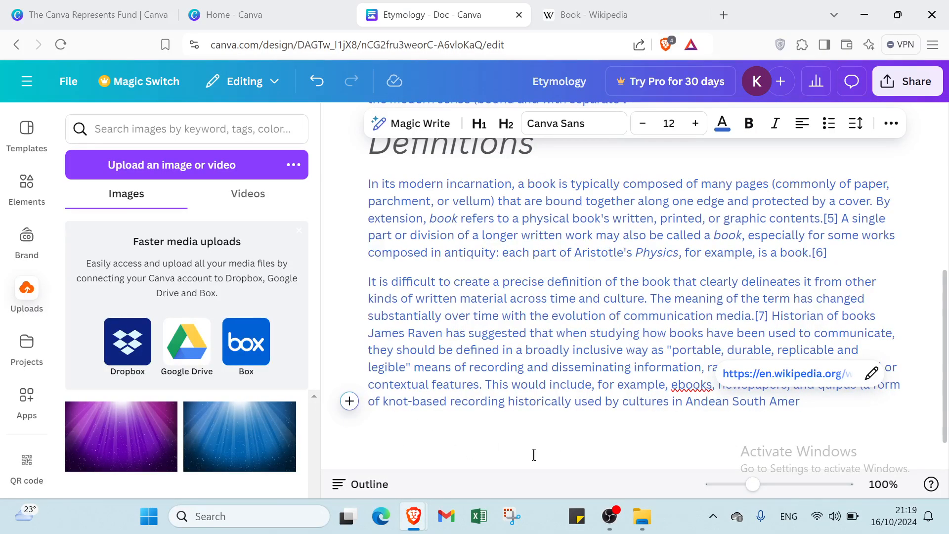
pyautogui.press('Return')
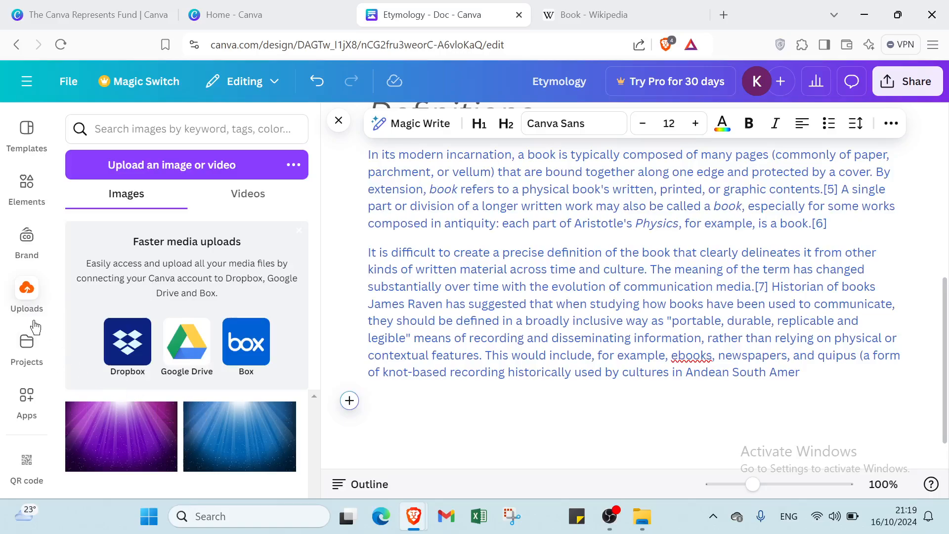
# Review the saved projects, the available apps and the Doc templates.
pyautogui.click(32, 356)
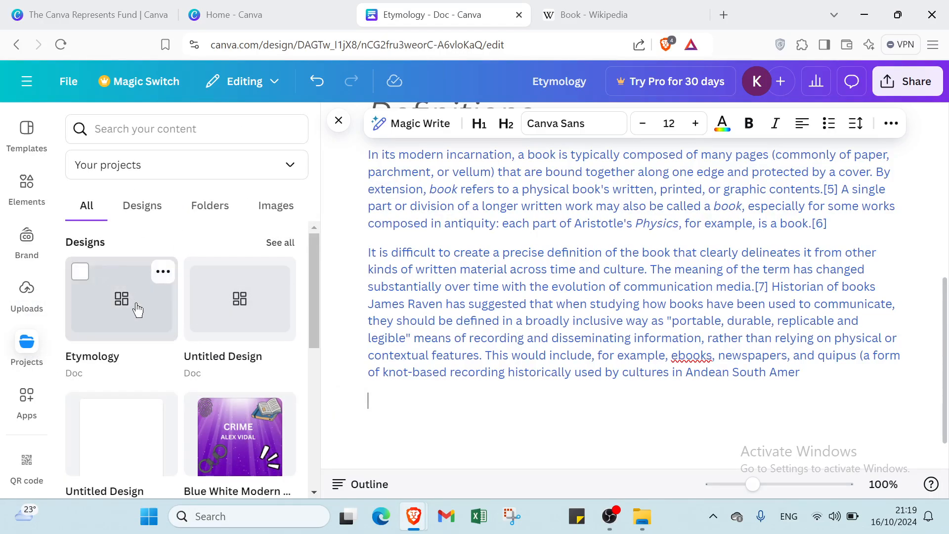
pyautogui.scroll(-1, 105, 356)
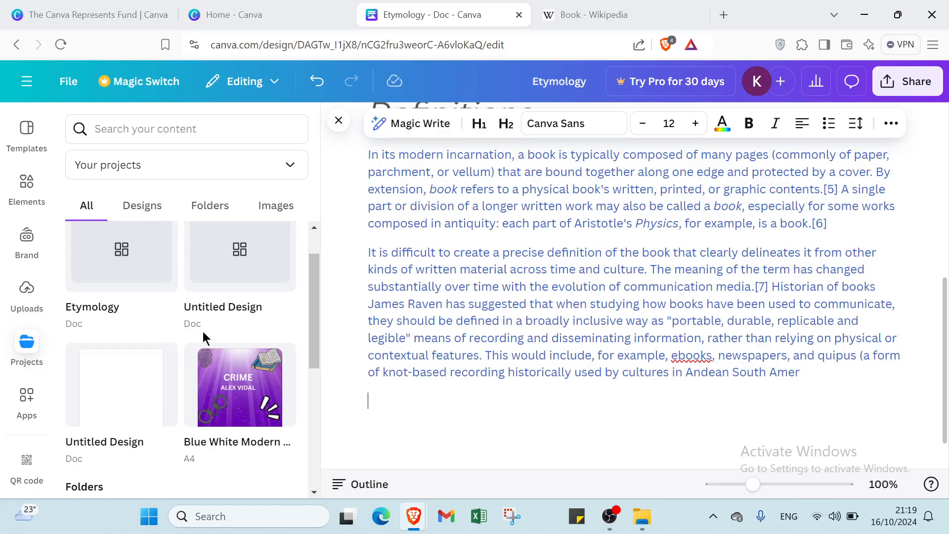
pyautogui.scroll(-5, 182, 371)
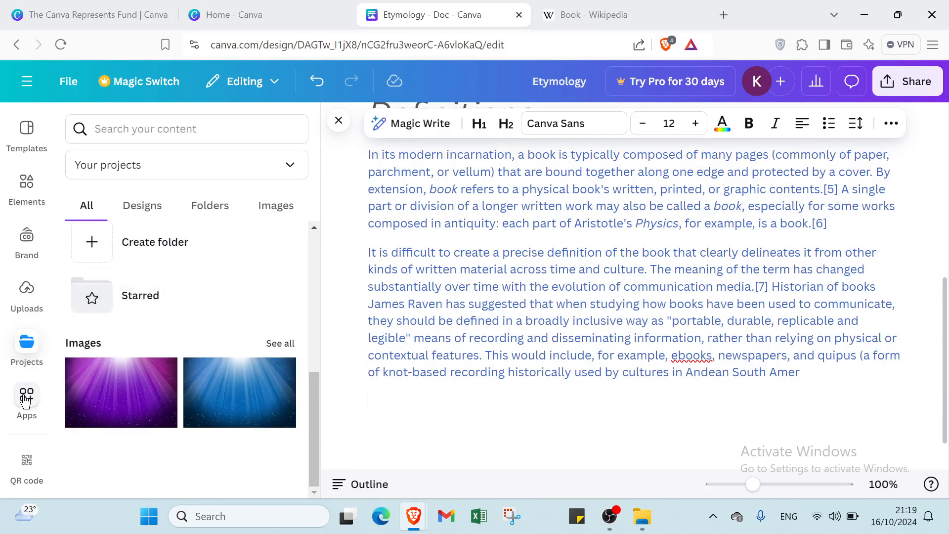
pyautogui.click(23, 465)
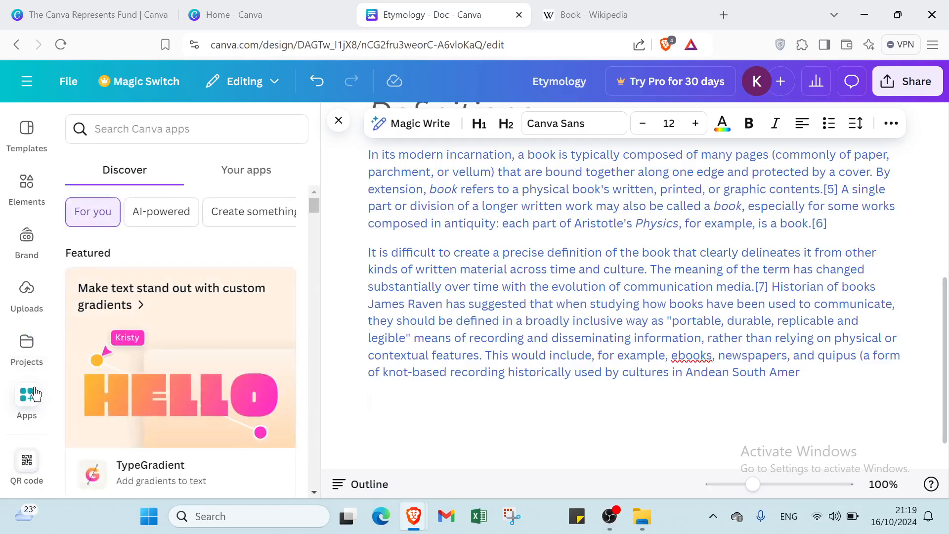
pyautogui.click(29, 132)
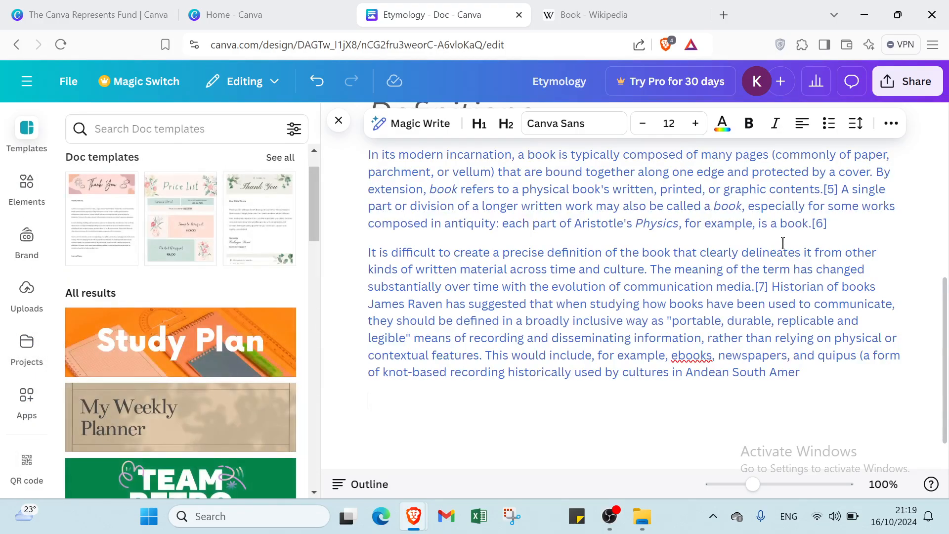
# View the Magic Write prompt for the empty line below the Definitions text, and dismiss it without generating anything.
pyautogui.click(421, 123)
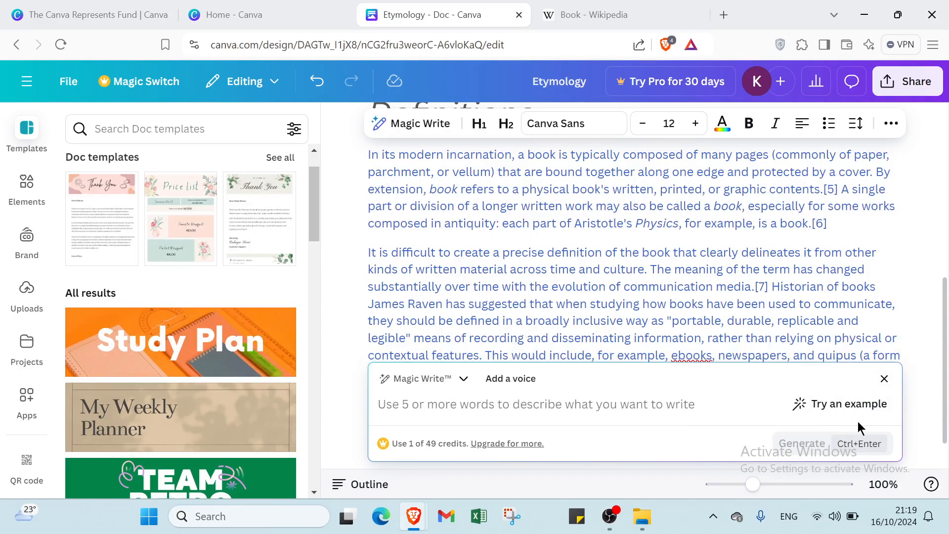
pyautogui.click(885, 379)
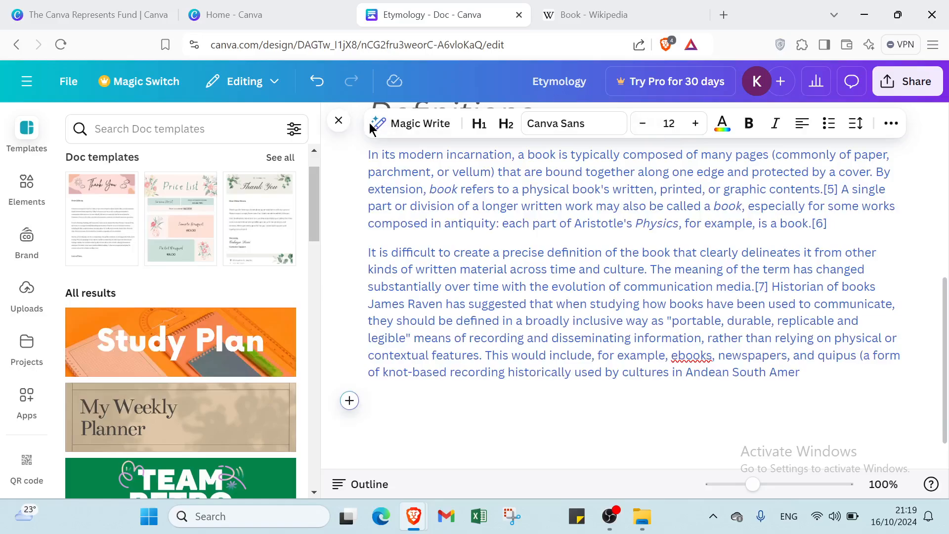
pyautogui.scroll(5, 442, 237)
pyautogui.scroll(-5, 429, 262)
# Insert a checklist item on the empty line below the Definitions text.
pyautogui.click(349, 401)
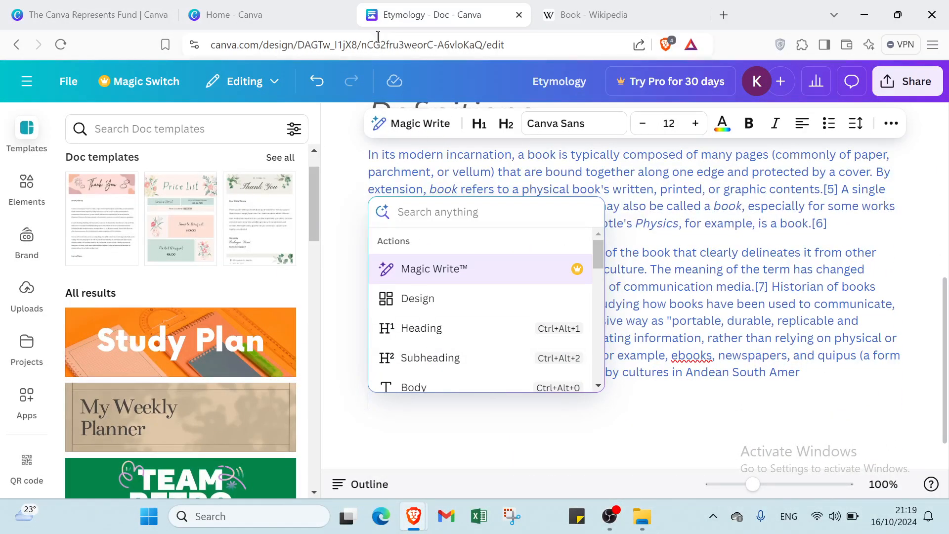
pyautogui.scroll(-2, 447, 325)
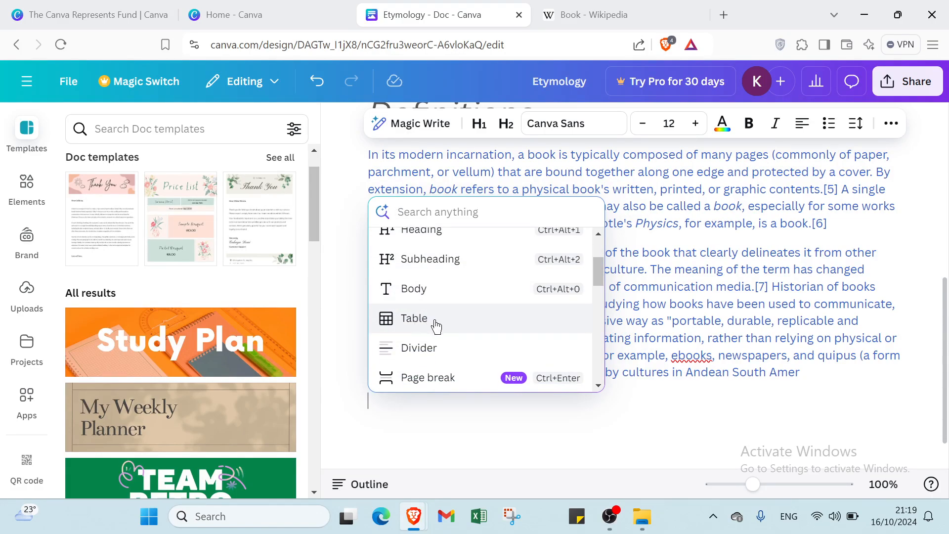
pyautogui.scroll(-2, 425, 336)
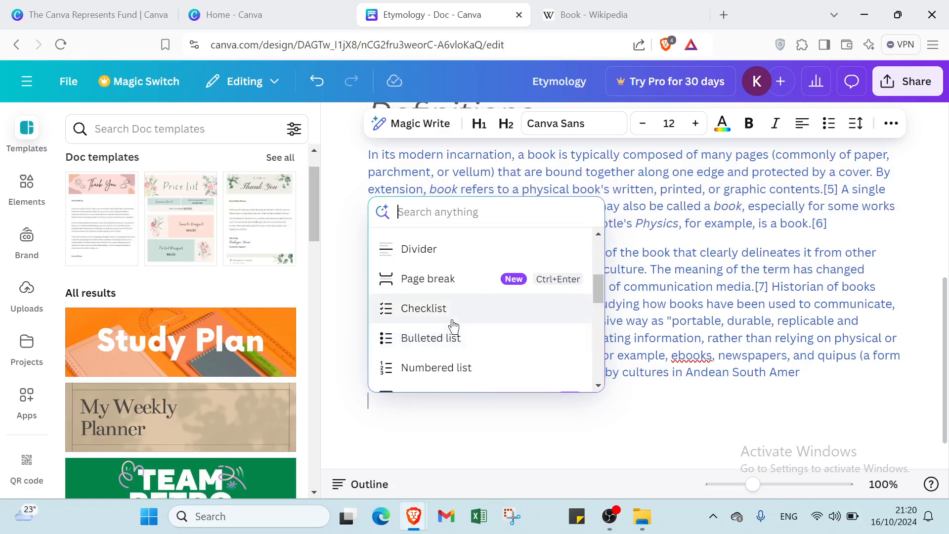
pyautogui.click(451, 322)
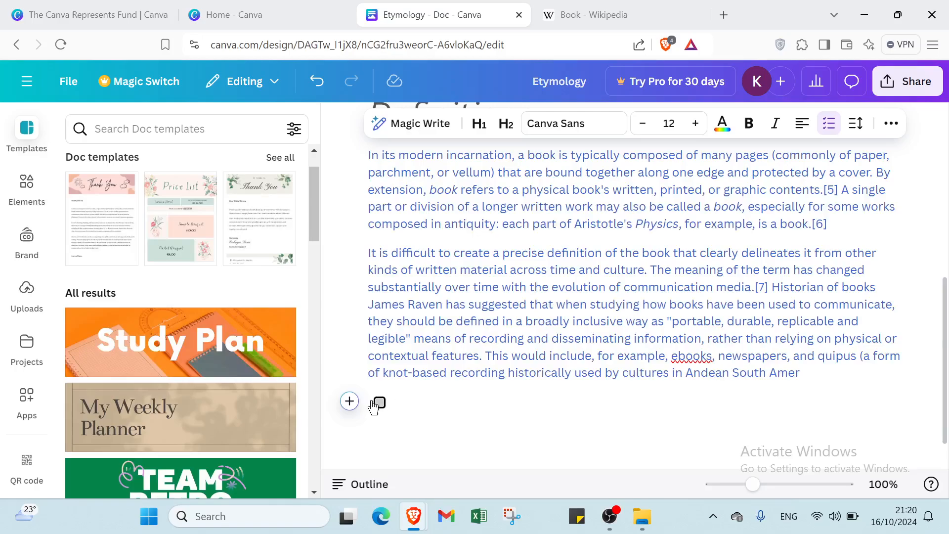
# Insert a 4 Columns layout at the checklist item below the Definitions text.
pyautogui.click(350, 401)
pyautogui.scroll(-1, 458, 346)
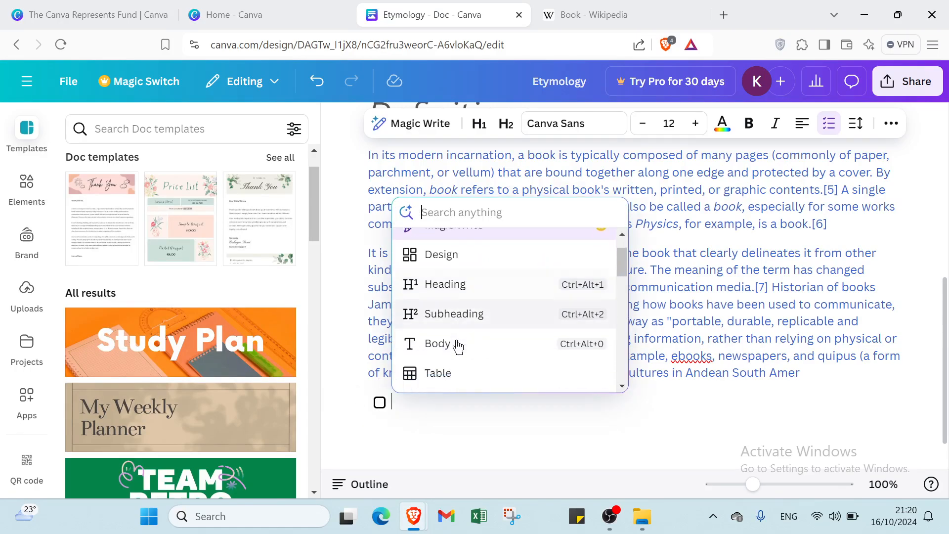
pyautogui.scroll(-3, 458, 346)
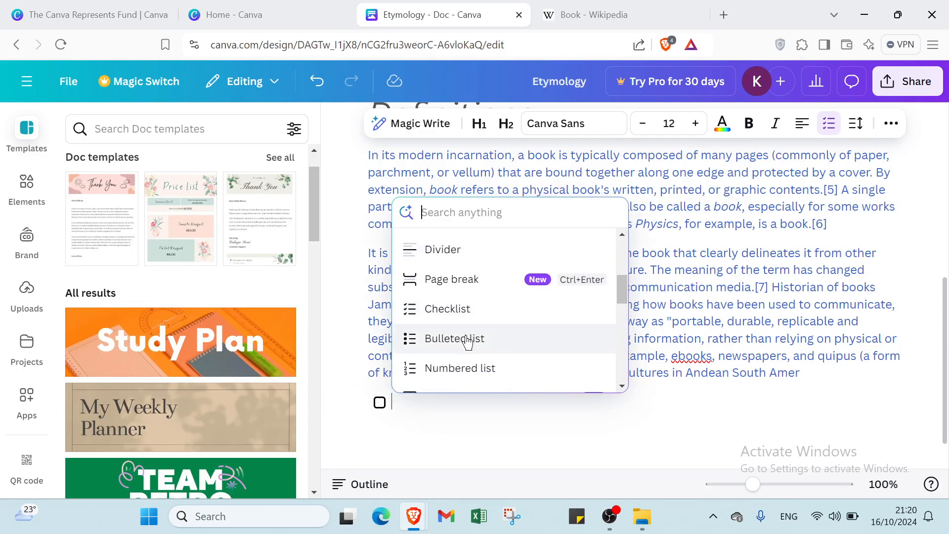
pyautogui.scroll(-1, 470, 364)
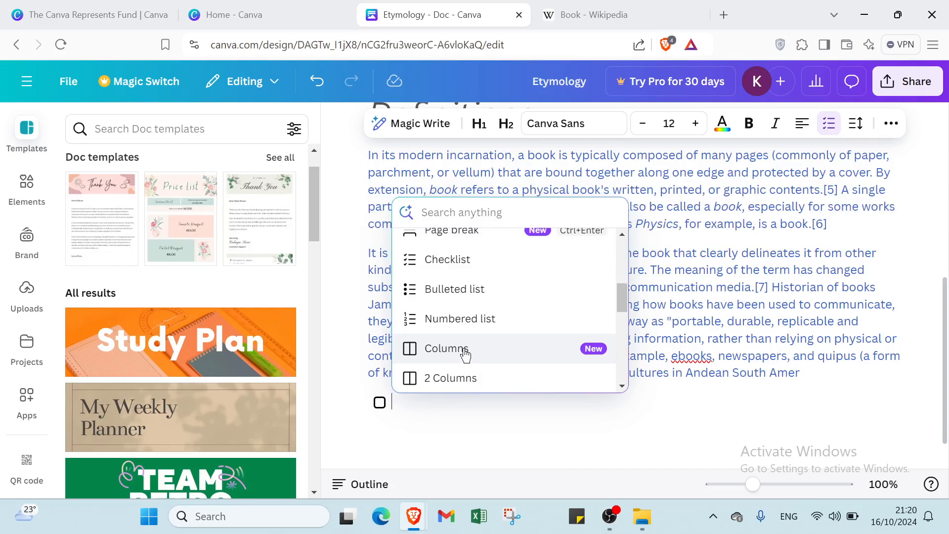
pyautogui.scroll(-1, 465, 352)
pyautogui.scroll(-1, 469, 333)
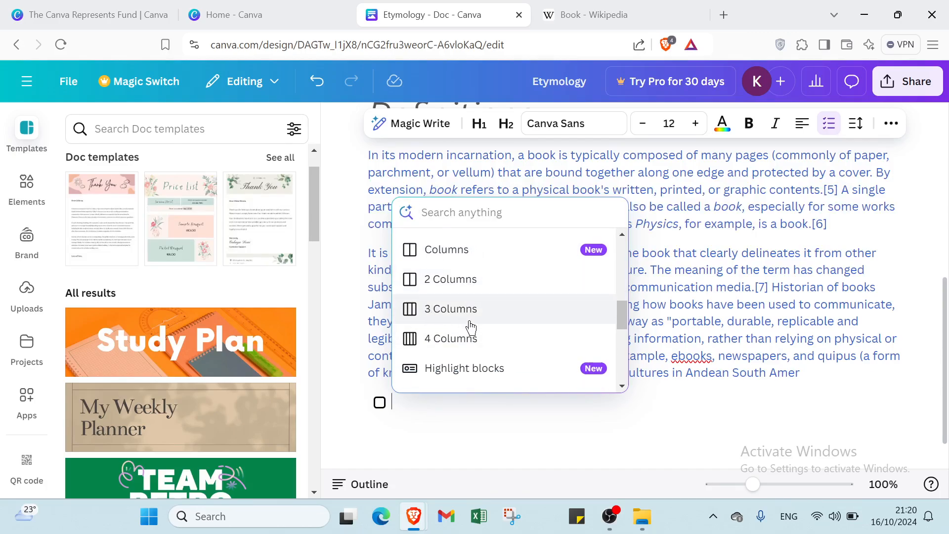
pyautogui.click(443, 340)
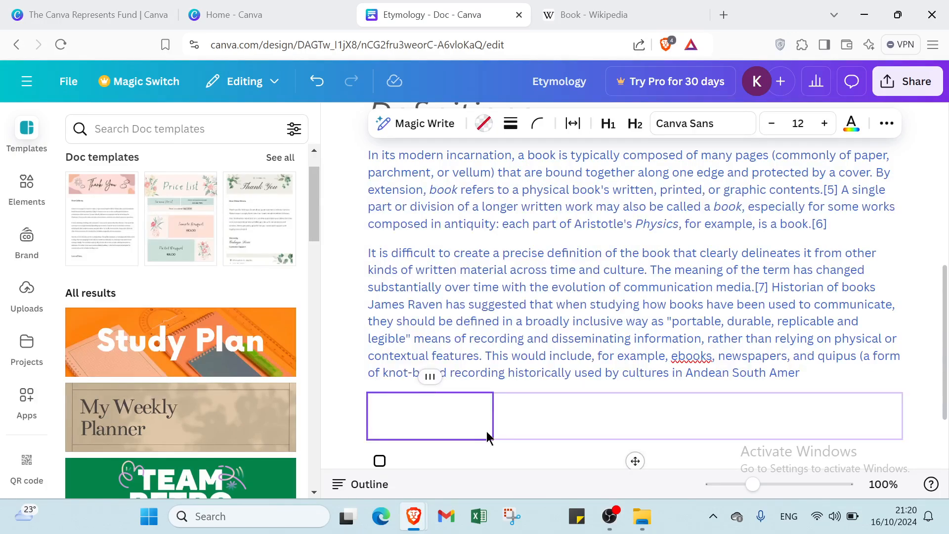
# Delete the whole four-column layout above the checklist item.
pyautogui.click(395, 414)
pyautogui.scroll(-1, 396, 420)
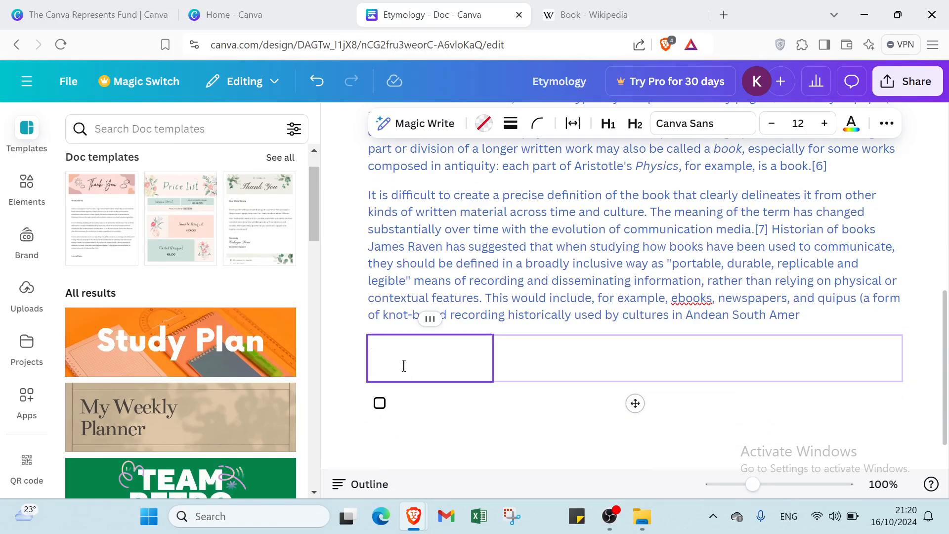
pyautogui.click(352, 346)
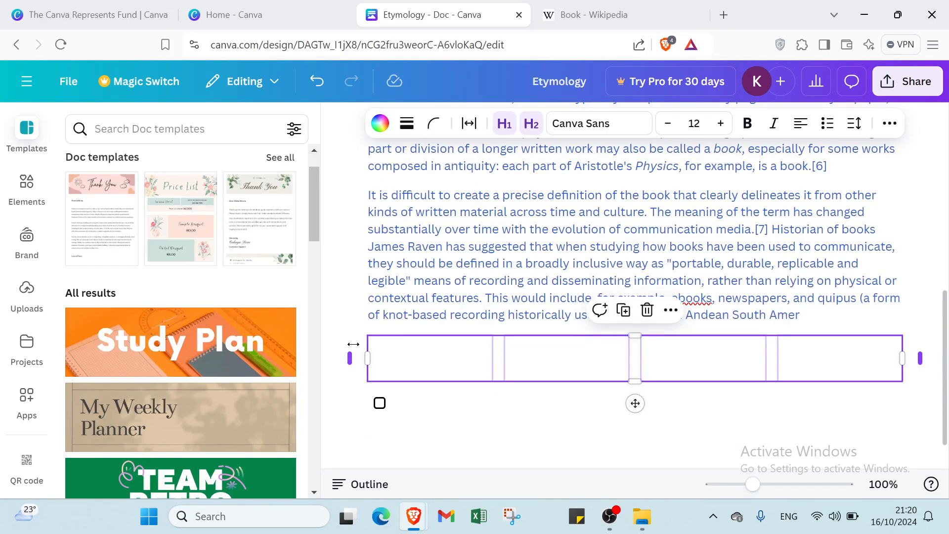
pyautogui.press('Delete')
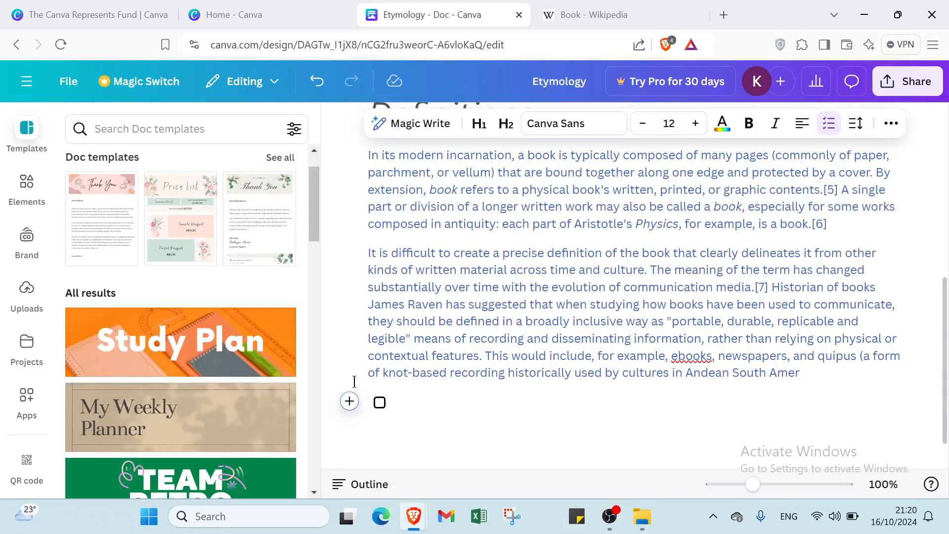
# Review the remaining insertable block types, from lists and columns to charts, embeds and emoji, without inserting any.
pyautogui.click(350, 401)
pyautogui.scroll(-3, 467, 351)
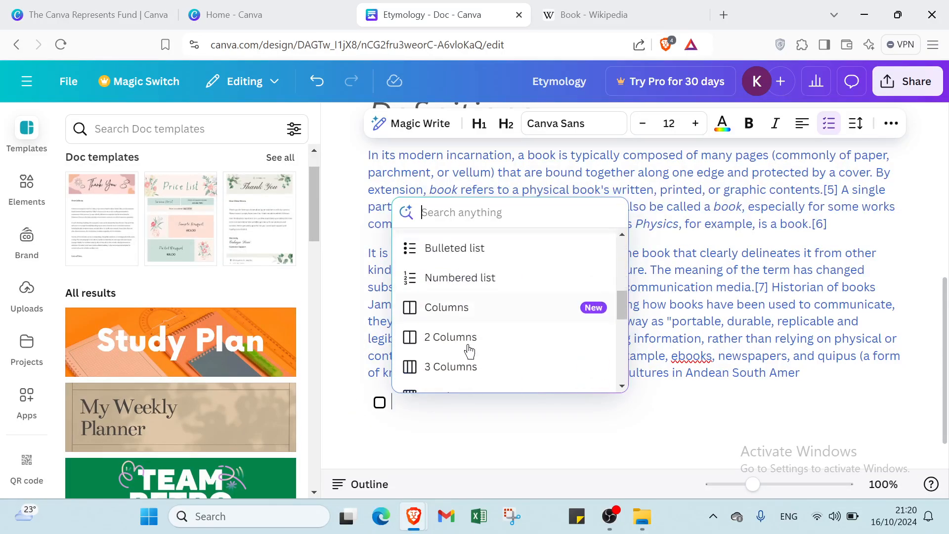
pyautogui.scroll(-3, 470, 342)
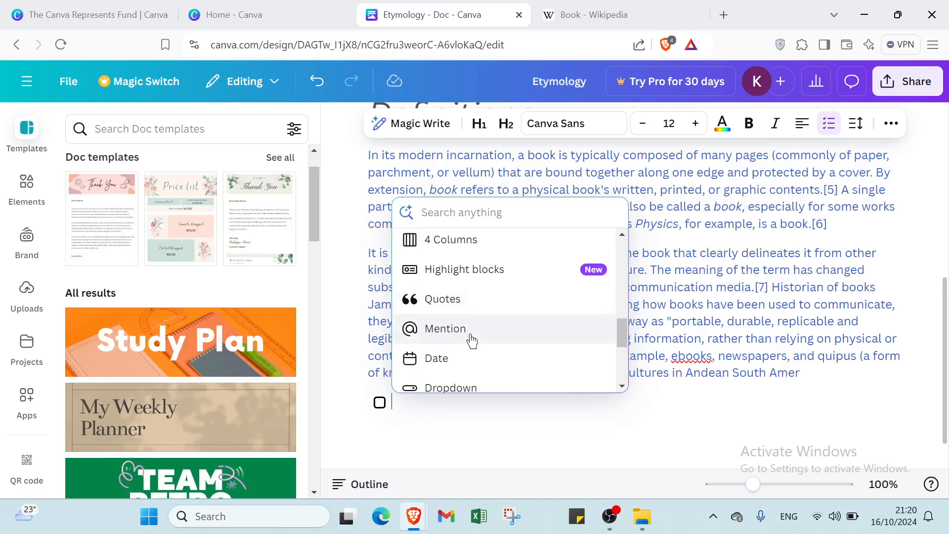
pyautogui.scroll(-1, 471, 340)
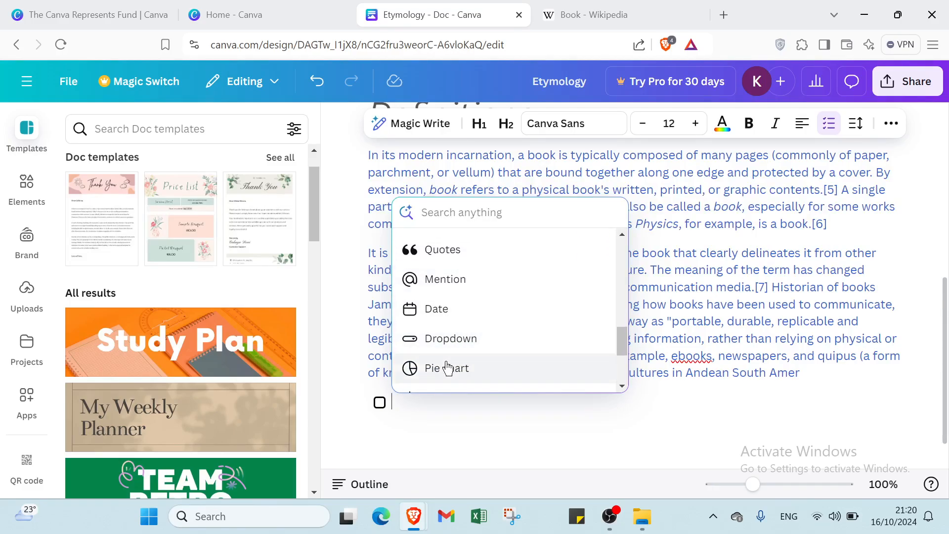
pyautogui.scroll(-2, 477, 348)
pyautogui.scroll(-1, 481, 319)
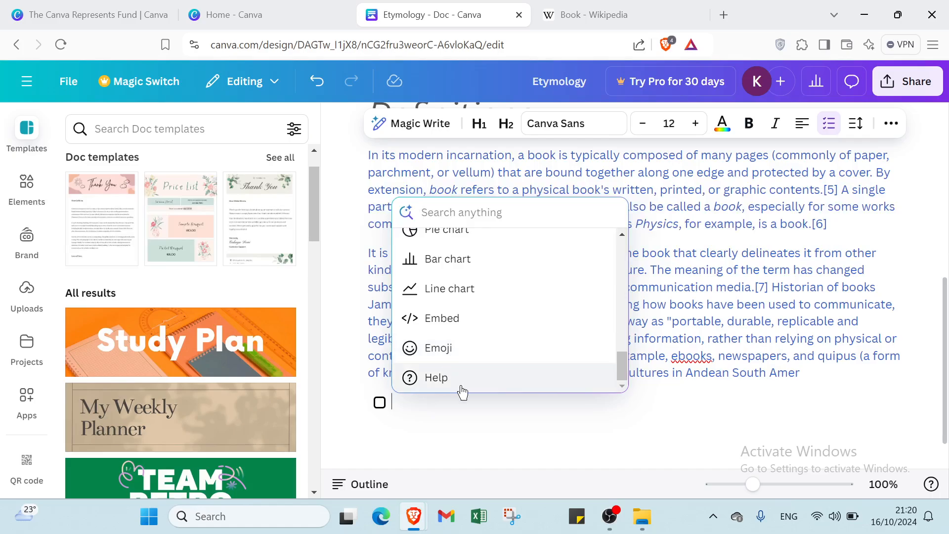
pyautogui.click(463, 426)
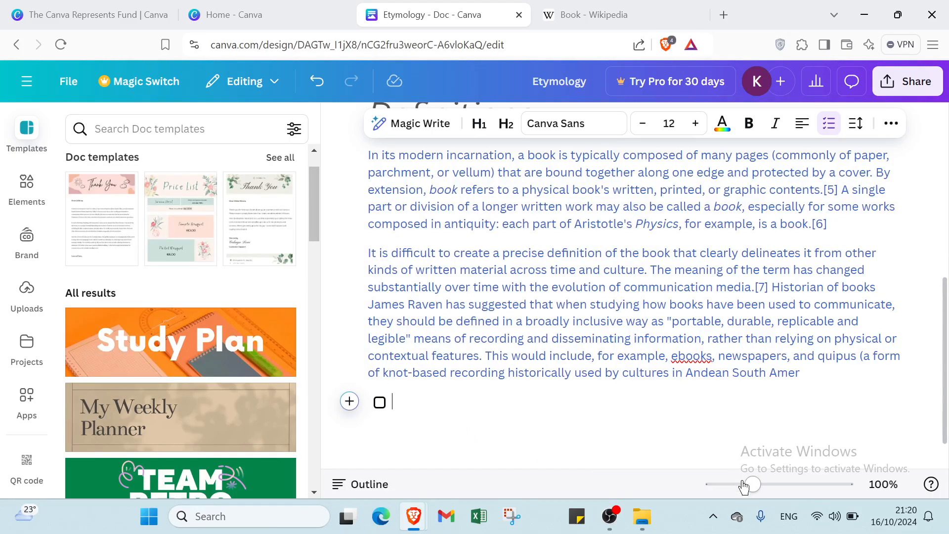
pyautogui.moveTo(752, 484)
pyautogui.mouseDown()
pyautogui.moveTo(710, 484)
pyautogui.moveTo(832, 483)
pyautogui.moveTo(753, 485)
pyautogui.mouseUp()
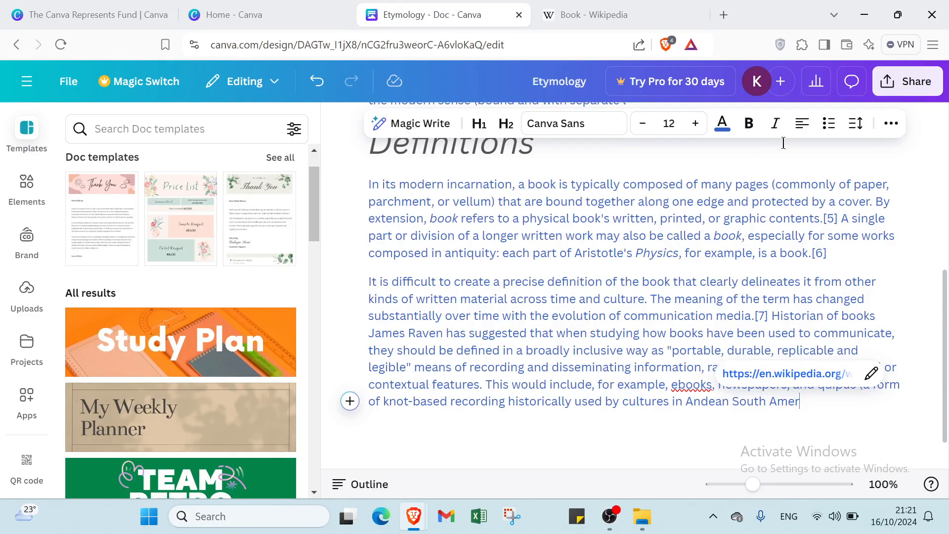
# Review the document's sharing settings, including the collaboration link access levels and the people with access.
pyautogui.scroll(2, 929, 204)
pyautogui.click(916, 95)
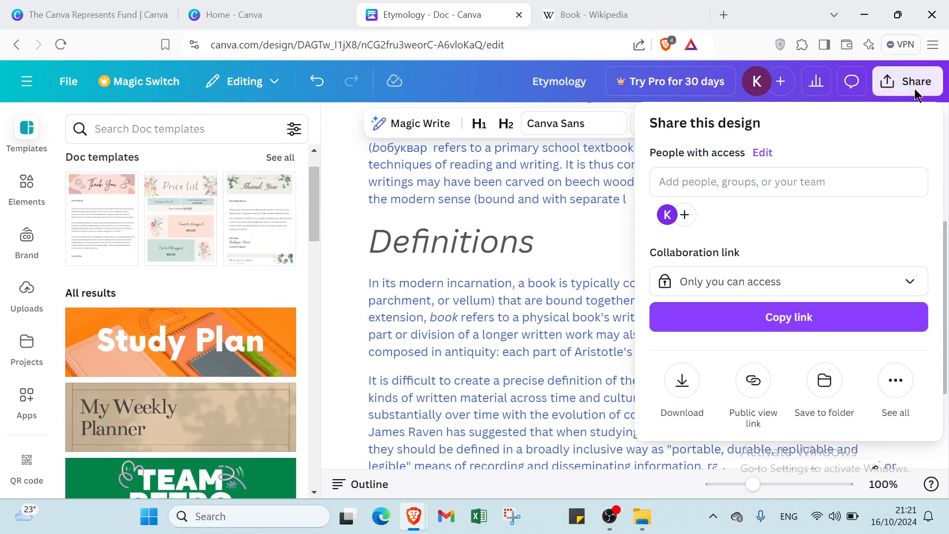
pyautogui.click(774, 288)
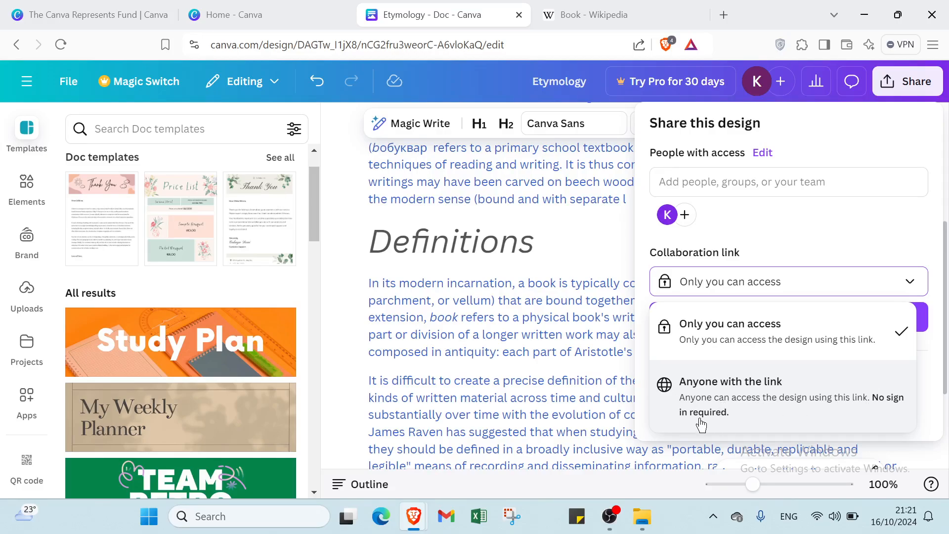
pyautogui.click(774, 190)
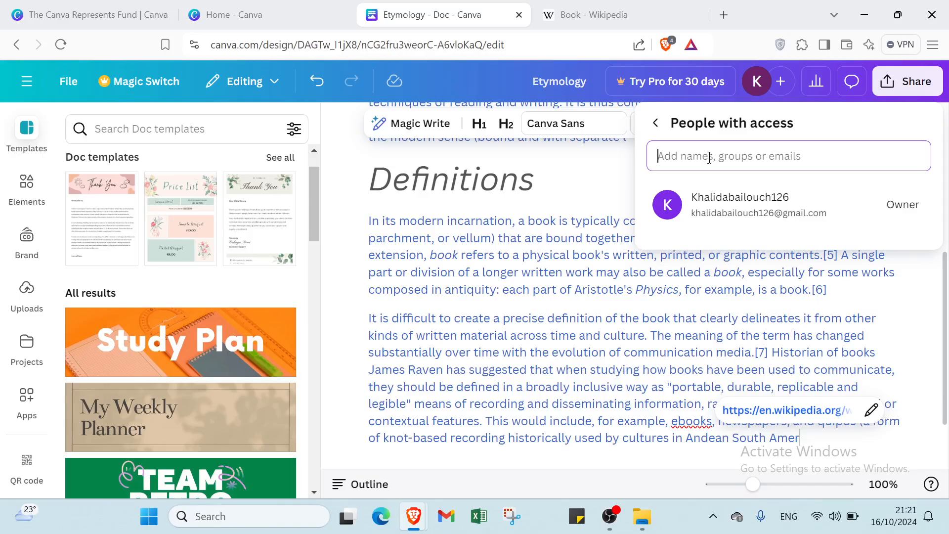
pyautogui.click(655, 123)
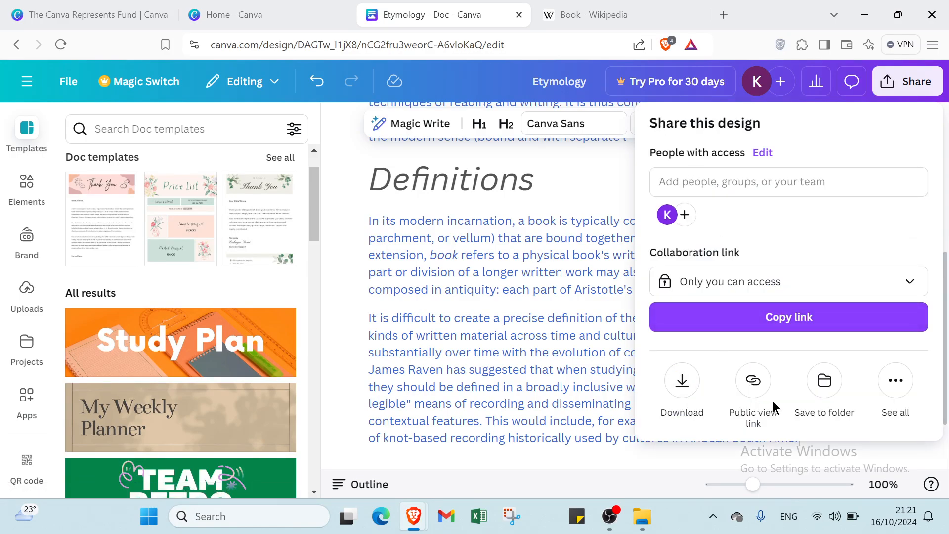
# Examine the additional ways to publish the document and return to the main sharing options.
pyautogui.click(893, 384)
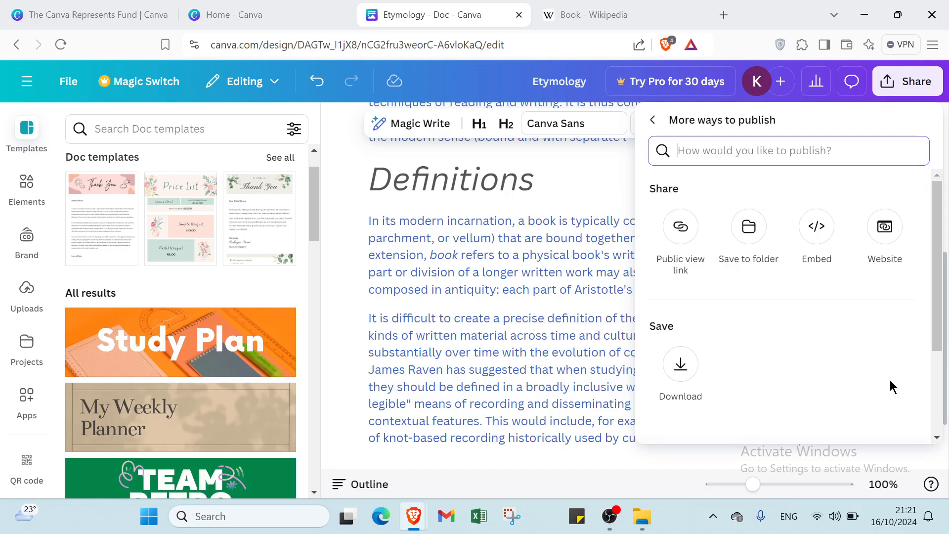
pyautogui.scroll(-3, 747, 290)
pyautogui.scroll(3, 747, 290)
pyautogui.scroll(-3, 697, 383)
pyautogui.scroll(3, 652, 317)
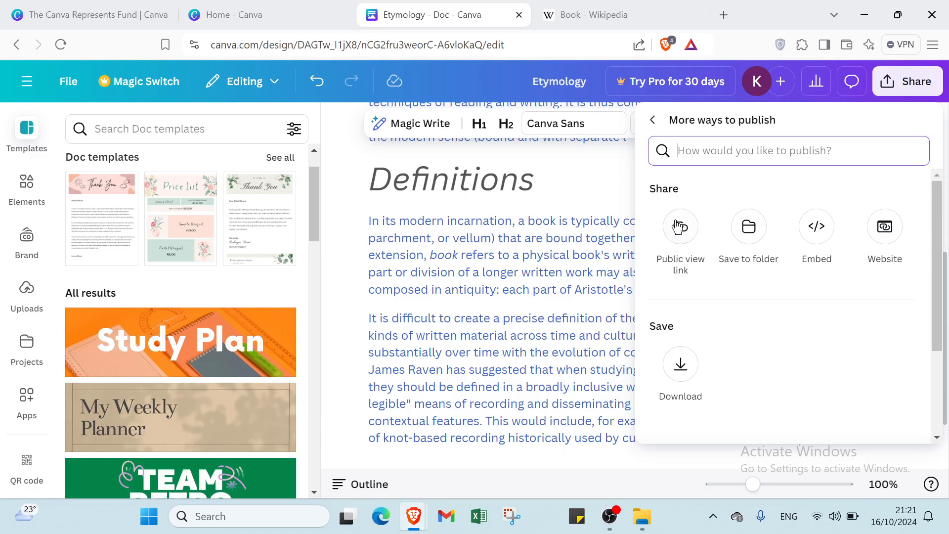
pyautogui.click(653, 126)
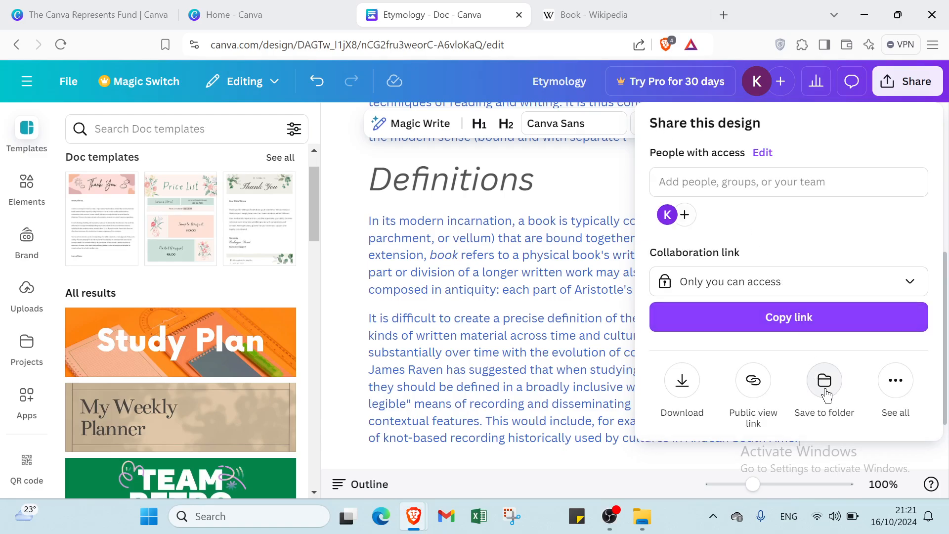
# Check the public view link option without creating a link, and close the sharing options.
pyautogui.click(756, 401)
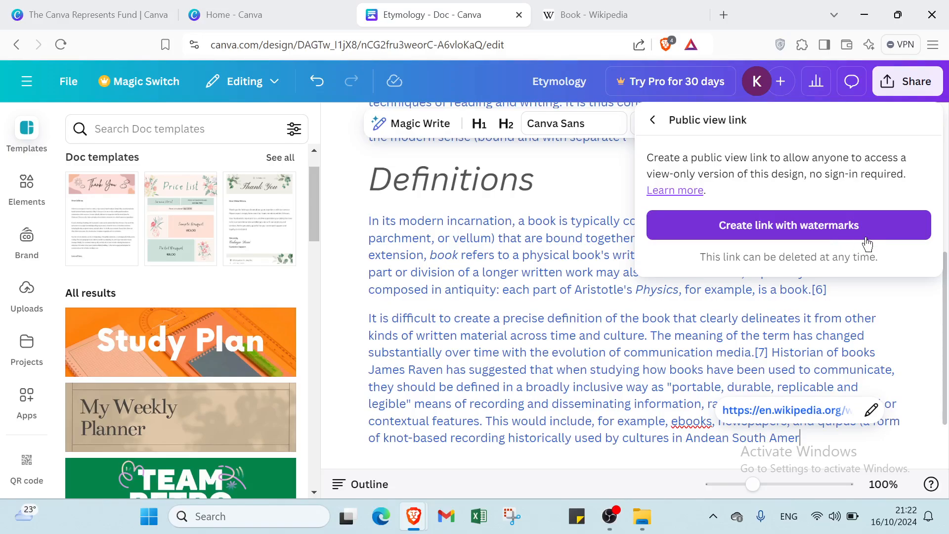
pyautogui.click(653, 120)
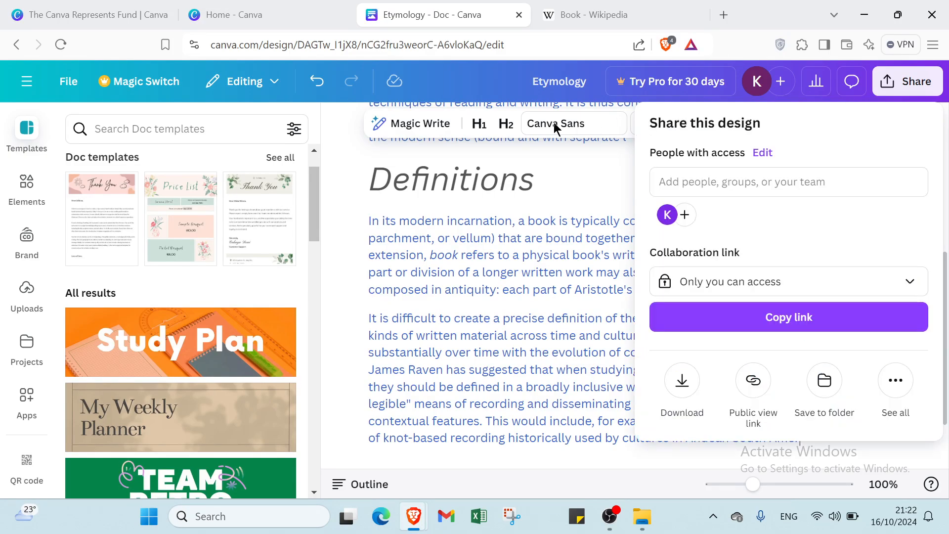
pyautogui.click(379, 157)
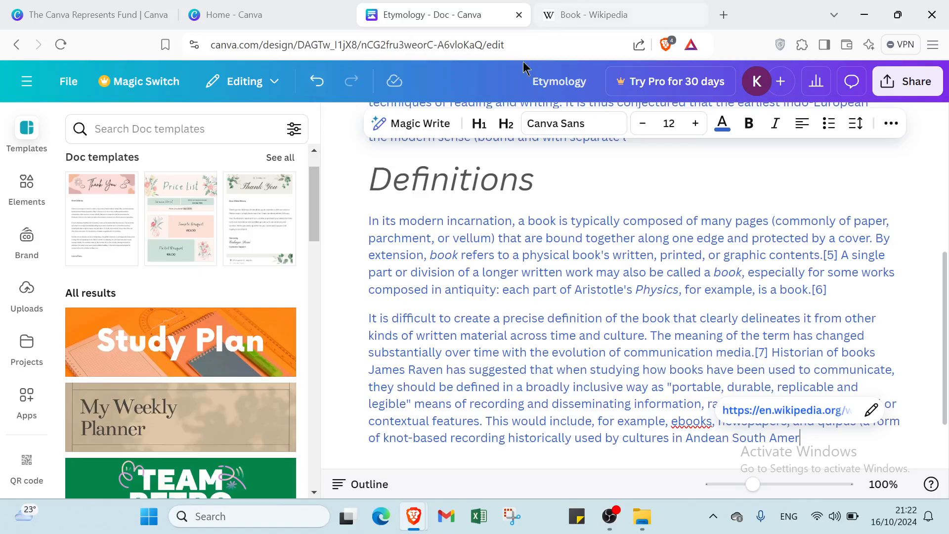
# Hide the templates beside the document and undo every edit in the Etymology doc, back to a blank page.
pyautogui.click(339, 121)
pyautogui.click(317, 81)
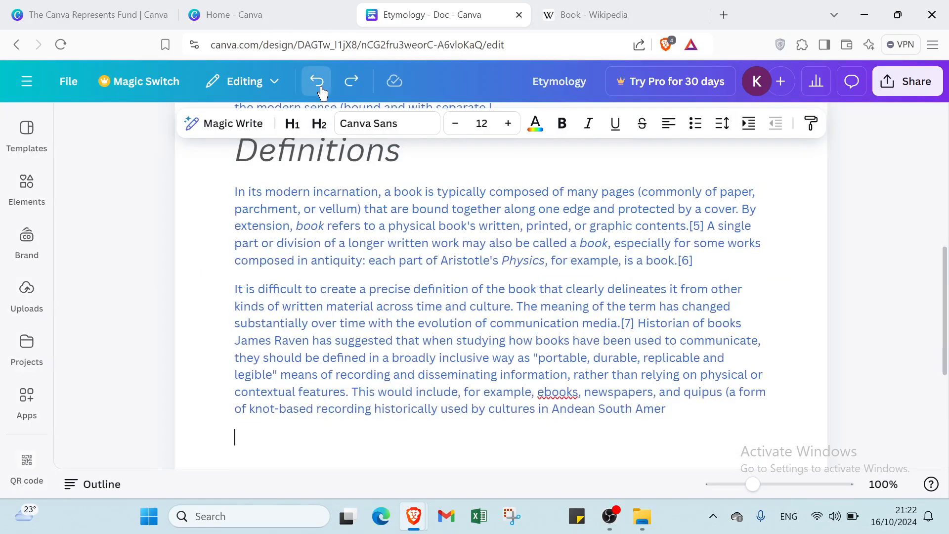
pyautogui.click(317, 82)
pyautogui.click(321, 88)
pyautogui.click(320, 88)
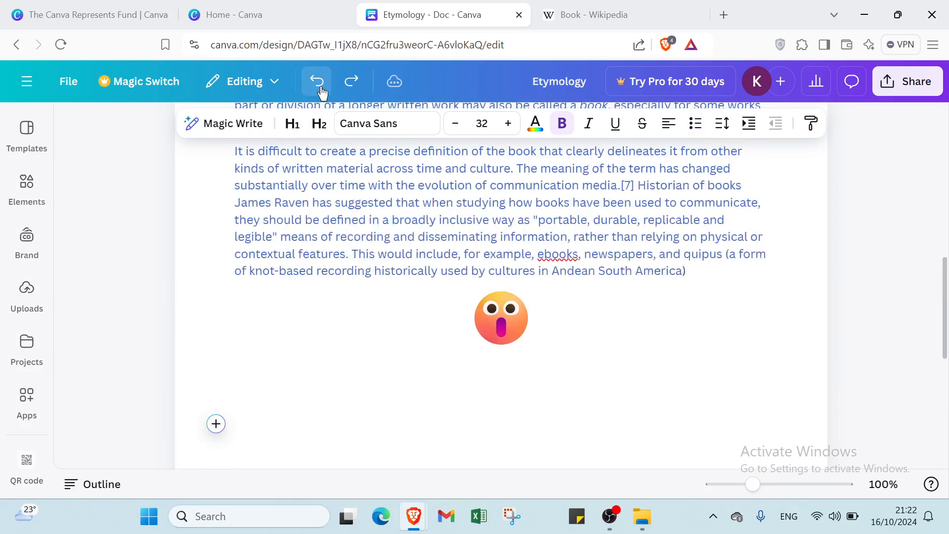
pyautogui.click(321, 88)
pyautogui.click(320, 88)
pyautogui.click(320, 88)
pyautogui.click(321, 88)
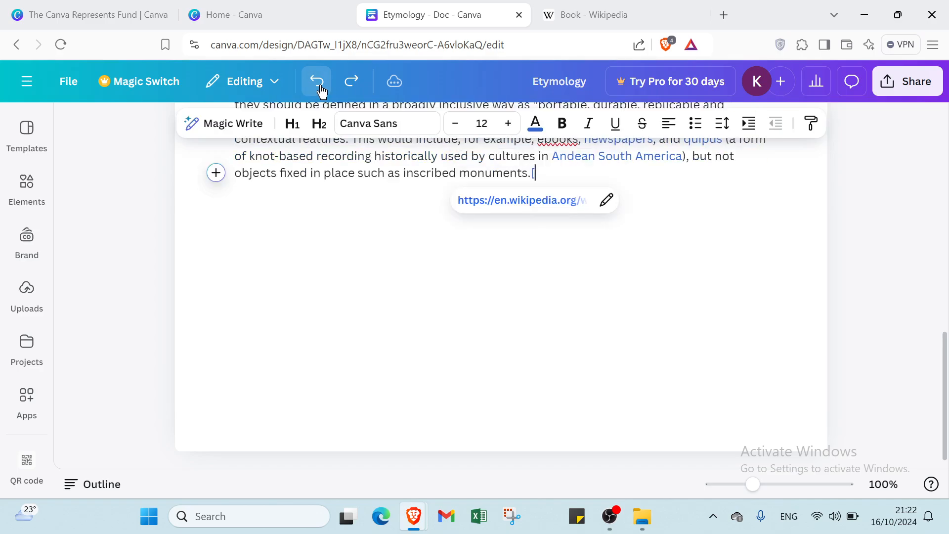
pyautogui.click(320, 88)
pyautogui.click(320, 88)
pyautogui.click(317, 81)
pyautogui.click(317, 81)
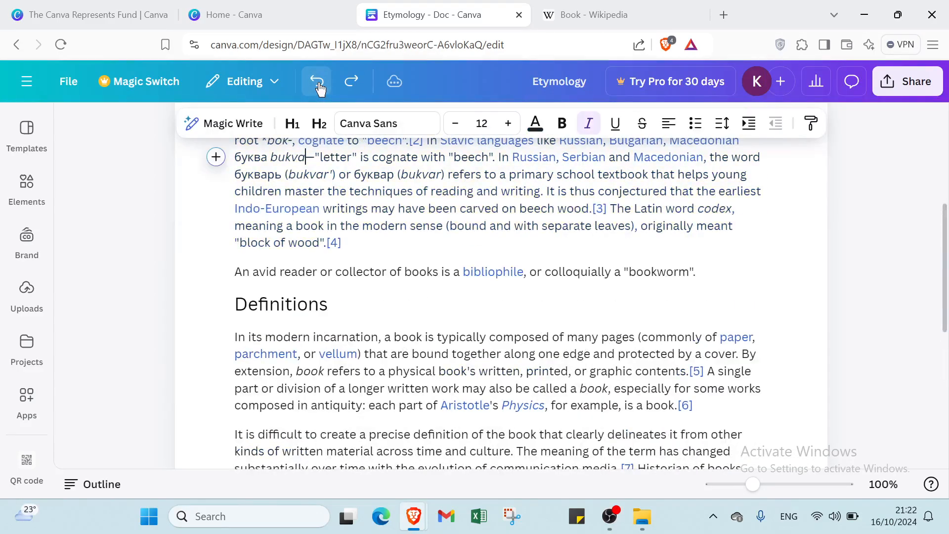
pyautogui.click(317, 81)
pyautogui.click(317, 81)
pyautogui.click(321, 88)
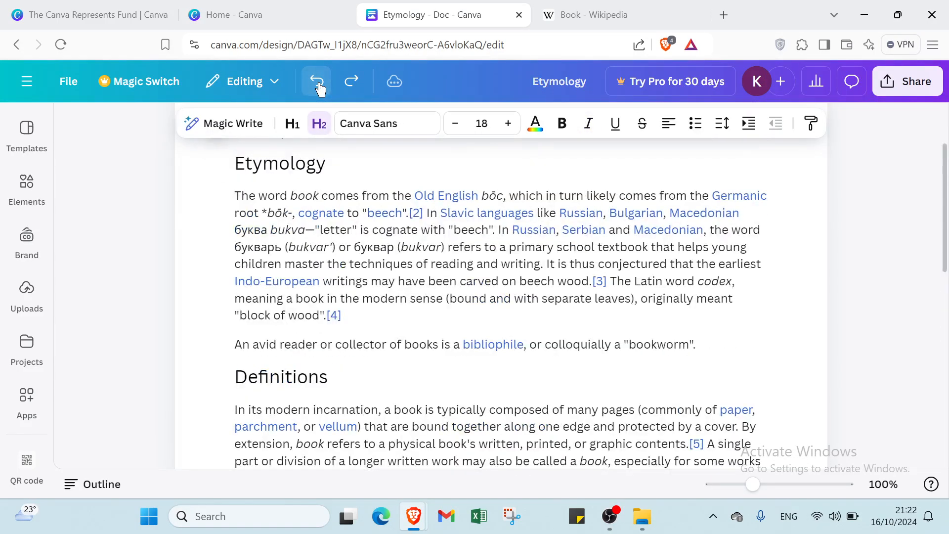
pyautogui.click(319, 85)
pyautogui.click(319, 85)
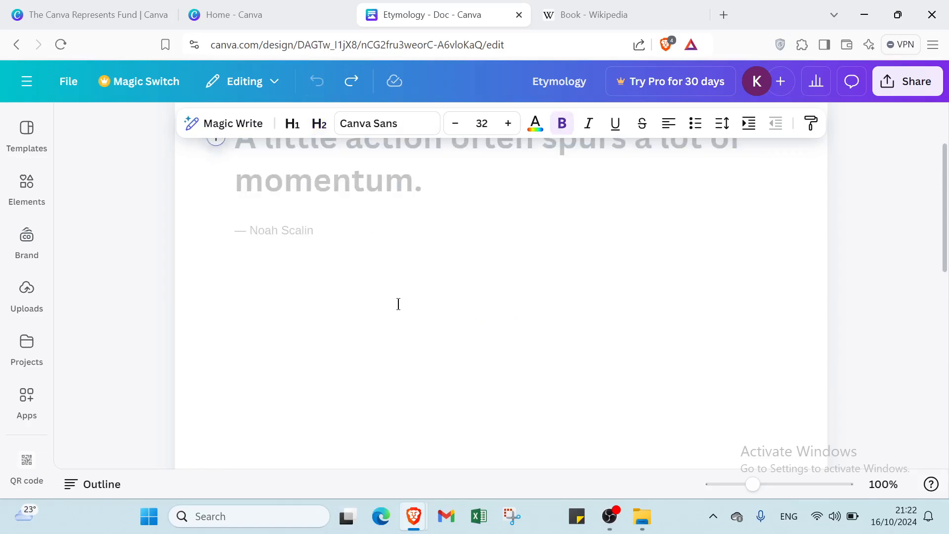
# Leave the document and bring up the already open Canva Represents Fund page.
pyautogui.click(228, 17)
pyautogui.click(104, 18)
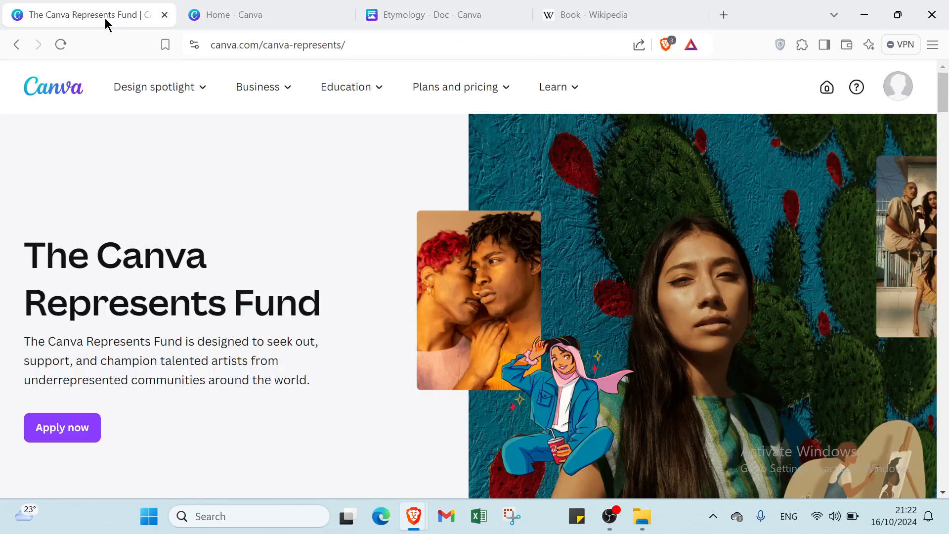